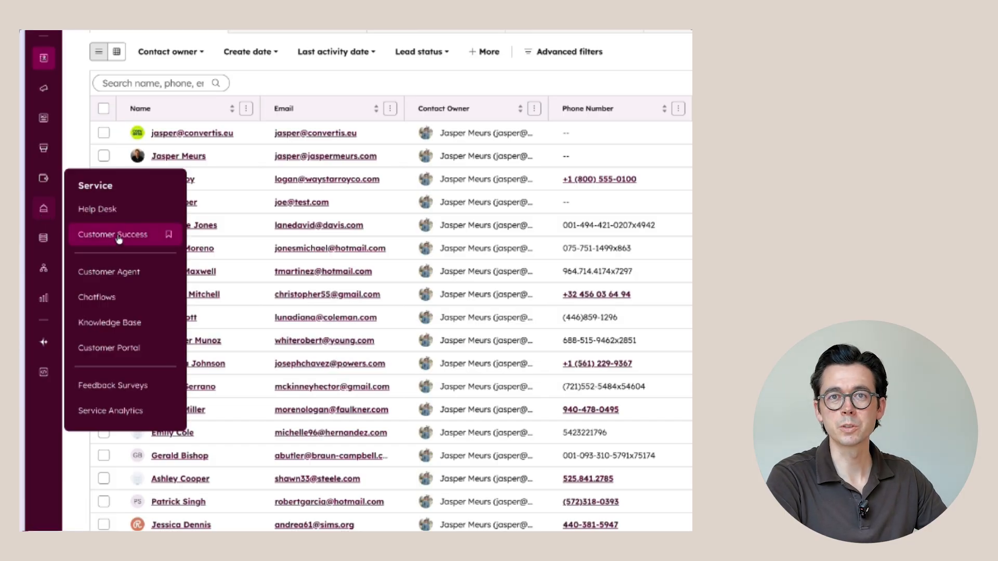
- Open the Customer Success workspace and show the overdue tasks under Recent actions
left_click(119, 236)
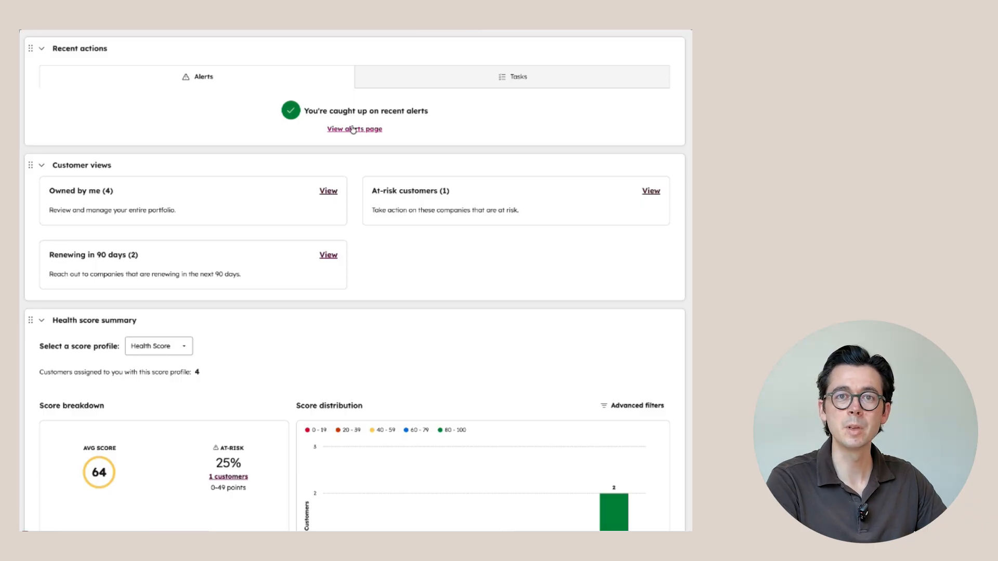
left_click(545, 81)
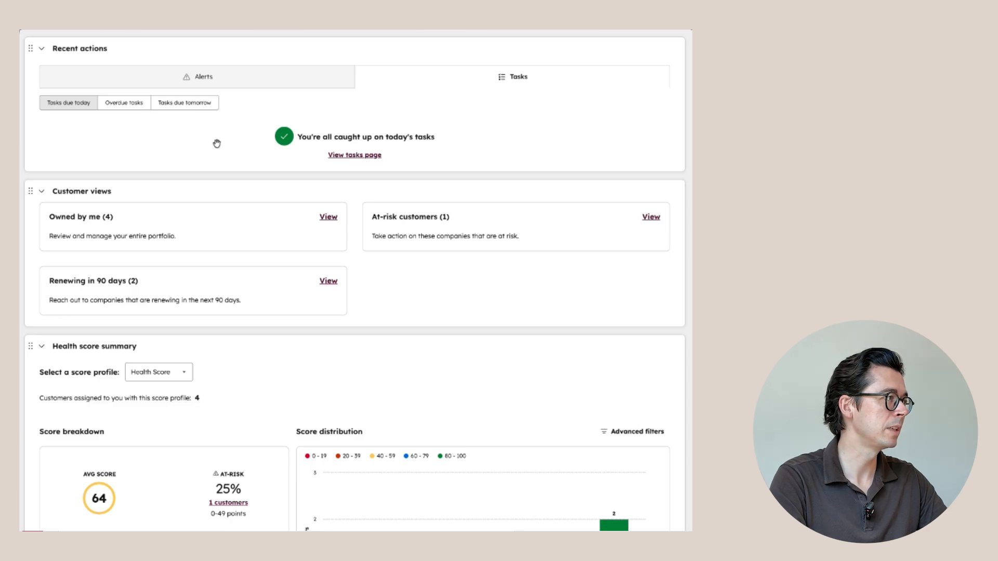
left_click(130, 105)
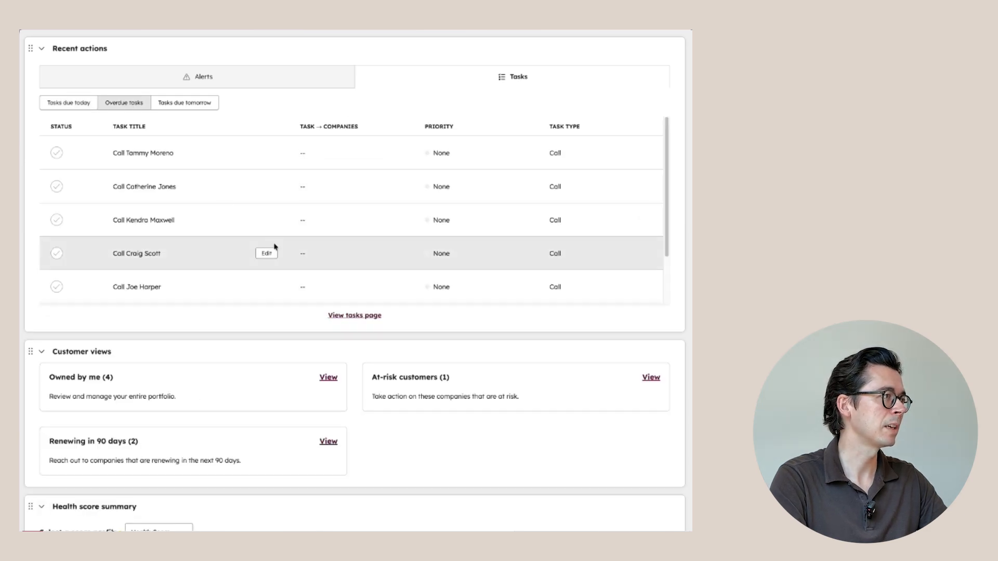
- View the list of at-risk customers from the Customer views section and return to the workspace summary
scroll(335, 338, "down", 3)
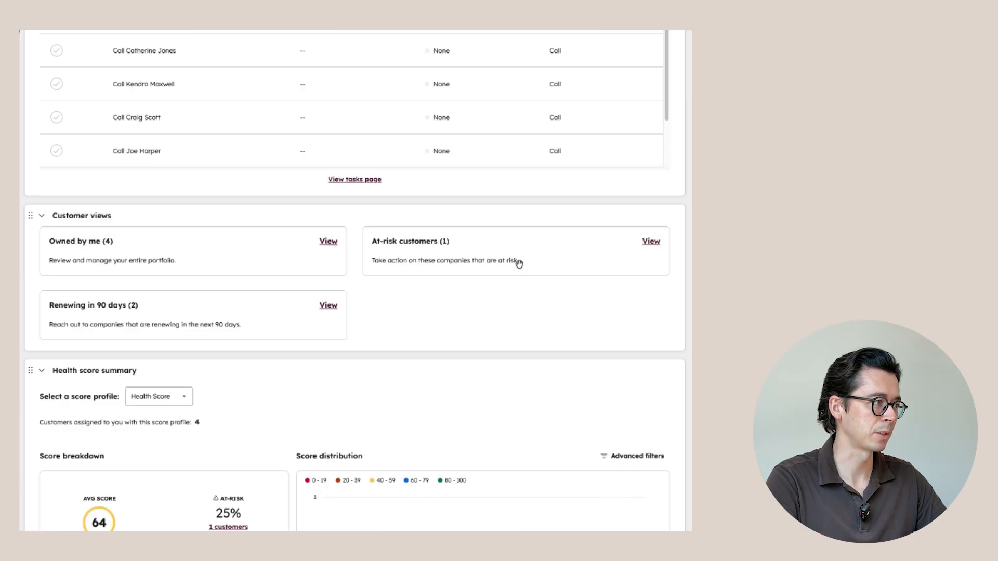
left_click(651, 242)
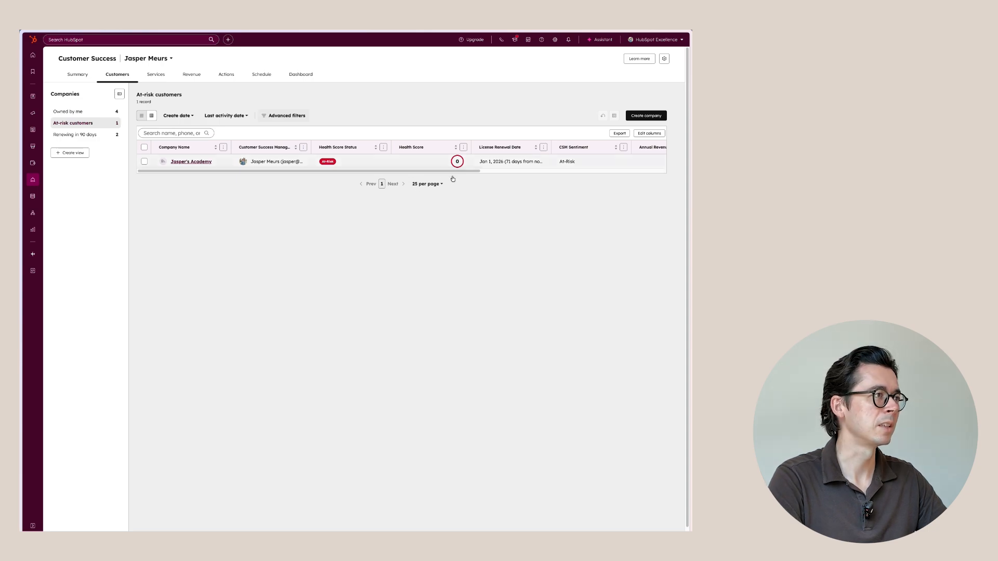
left_click(87, 77)
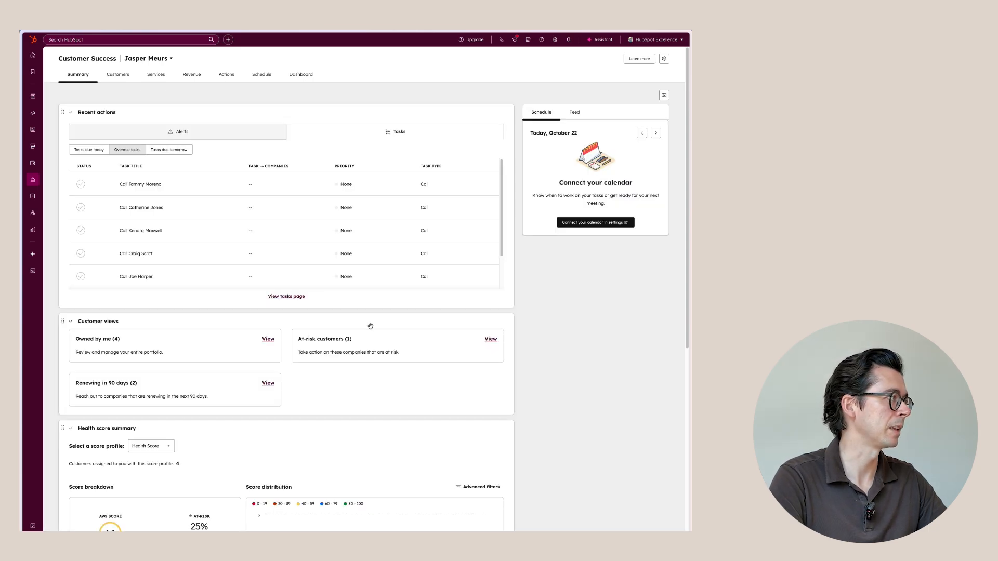
- Examine the Health score summary and Reporting sections, including the frequency options for the average score over time
scroll(397, 210, "down", 5)
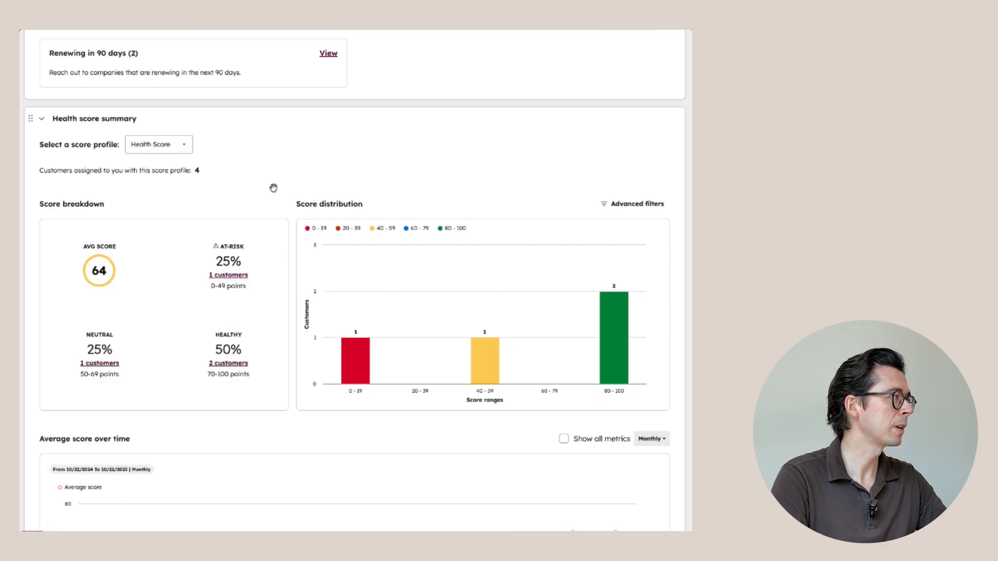
scroll(272, 186, "down", 2)
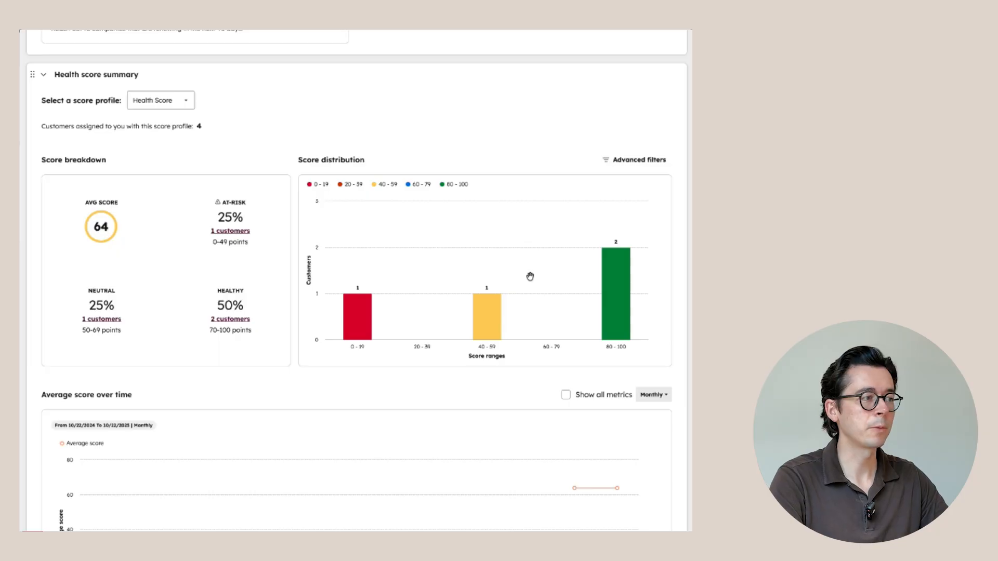
scroll(529, 277, "down", 4)
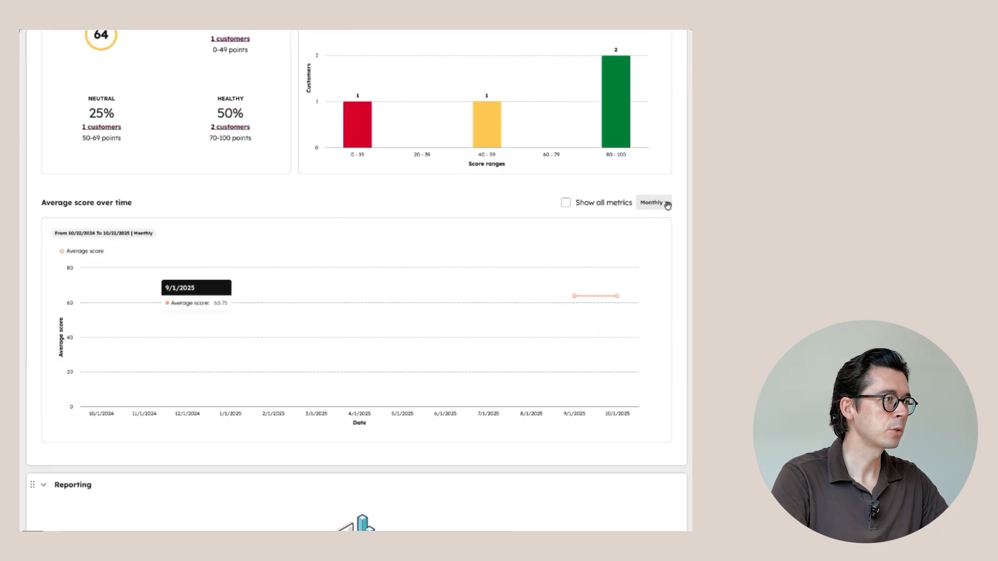
left_click(667, 204)
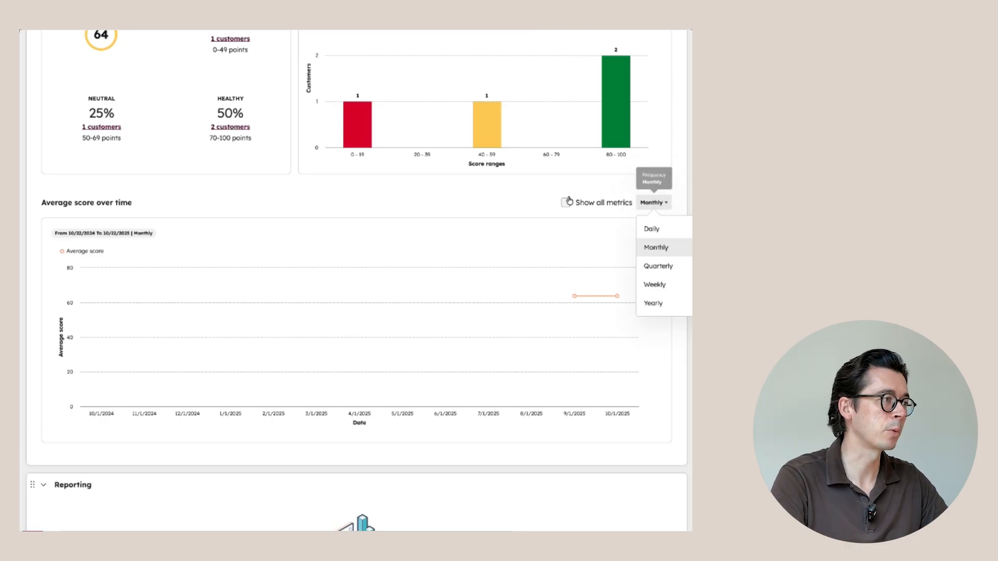
scroll(521, 192, "down", 2)
scroll(461, 262, "down", 1)
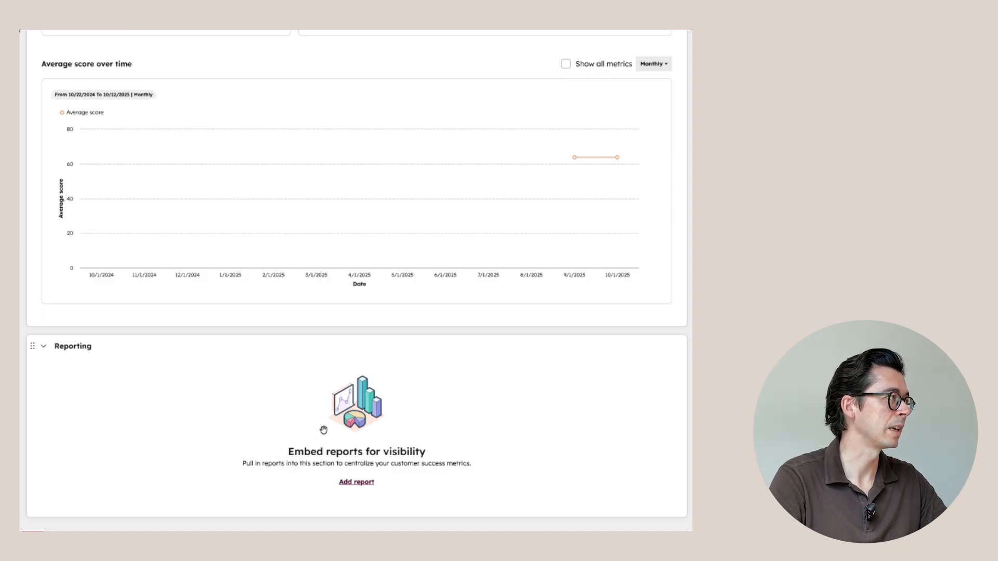
scroll(324, 431, "up", 12)
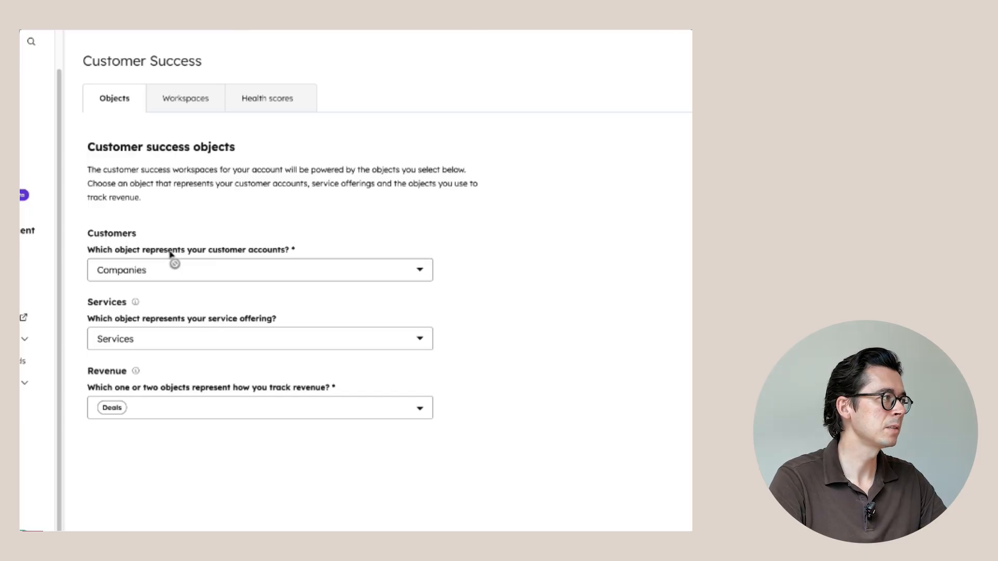
- Check which objects can represent customers, services and revenue in the Customer Success settings, keeping the current selections
left_click(167, 275)
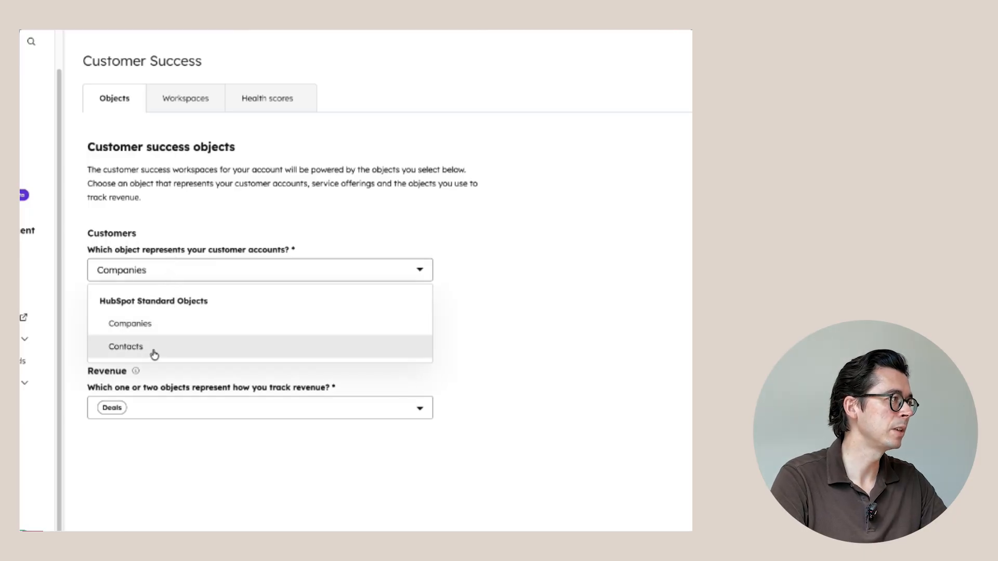
left_click(527, 319)
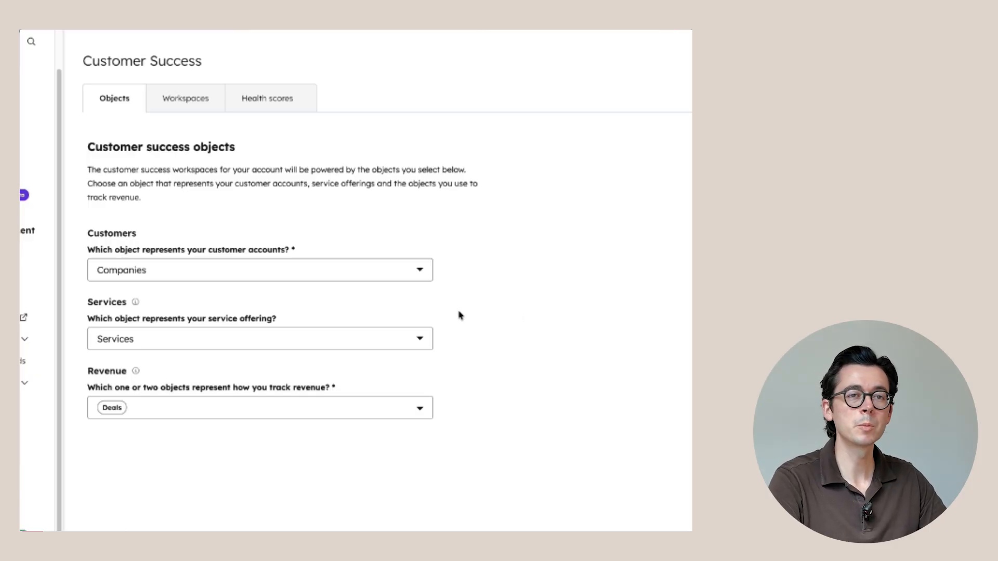
left_click(192, 266)
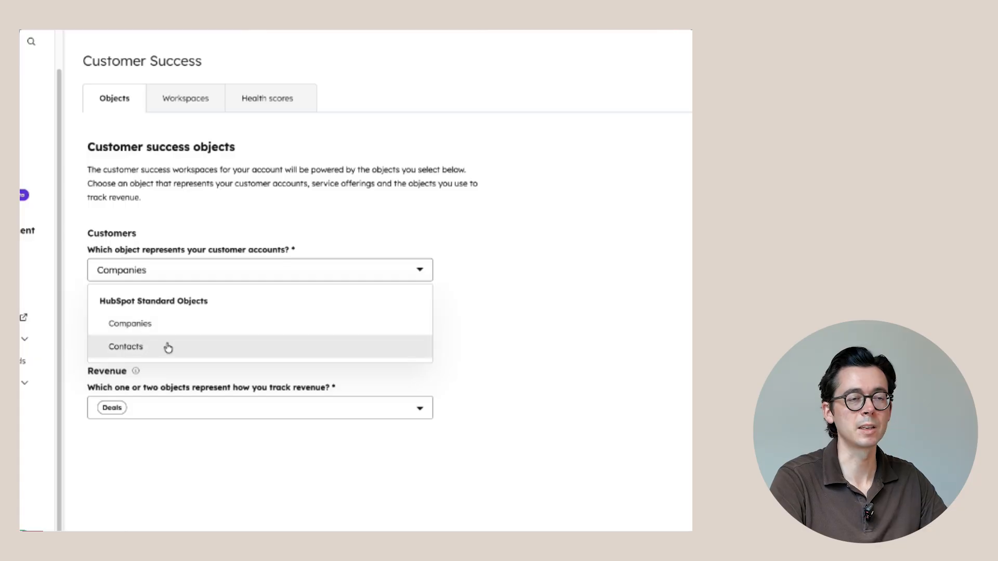
left_click(525, 318)
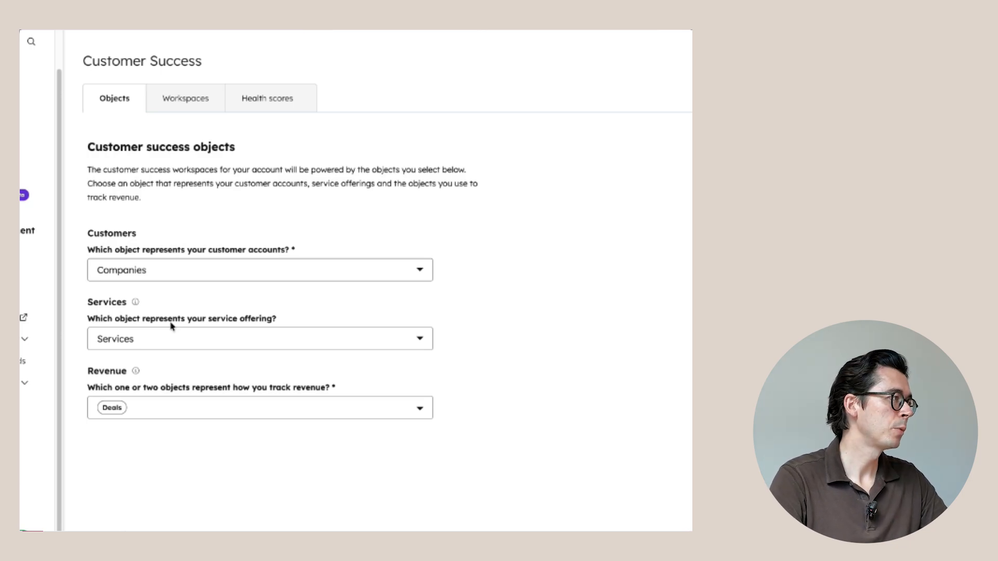
left_click(170, 342)
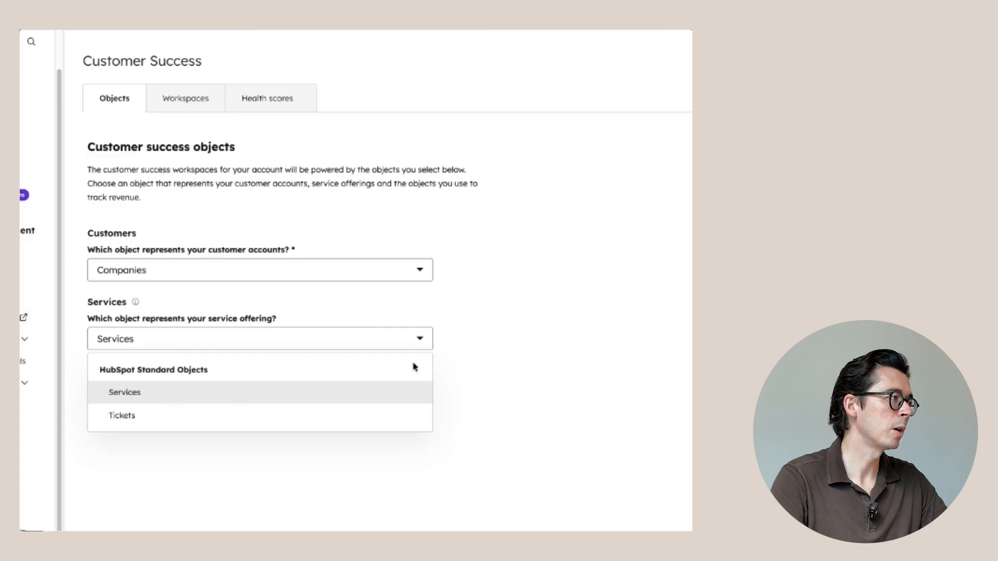
left_click(471, 367)
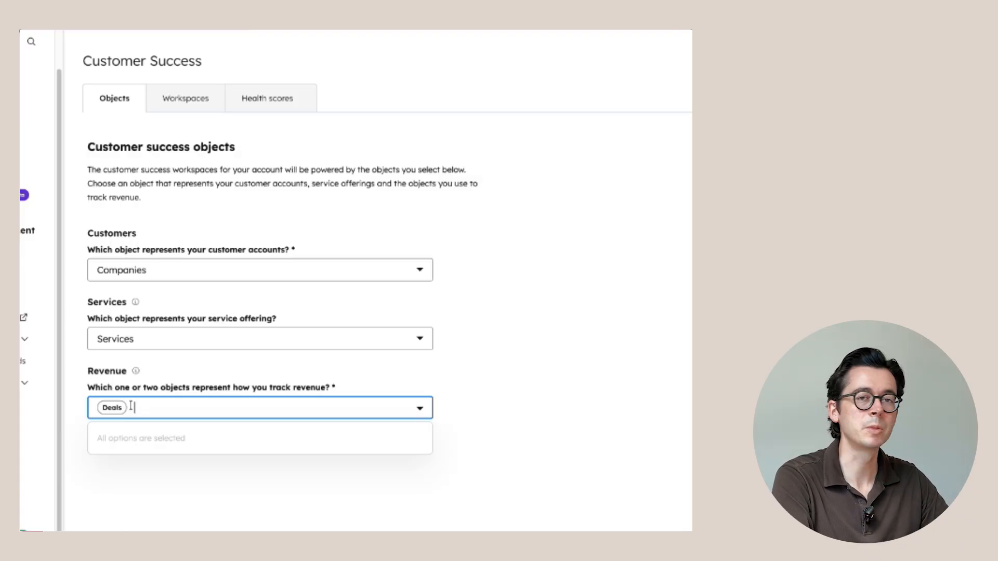
left_click(608, 276)
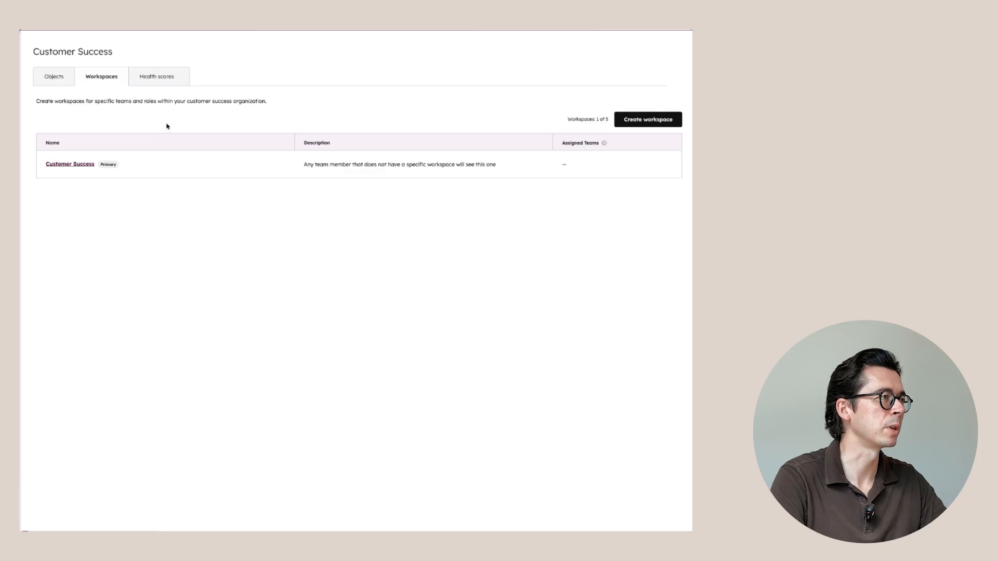
- Open the existing Health Score for editing from the Customer Success settings and show its calculations
left_click(158, 78)
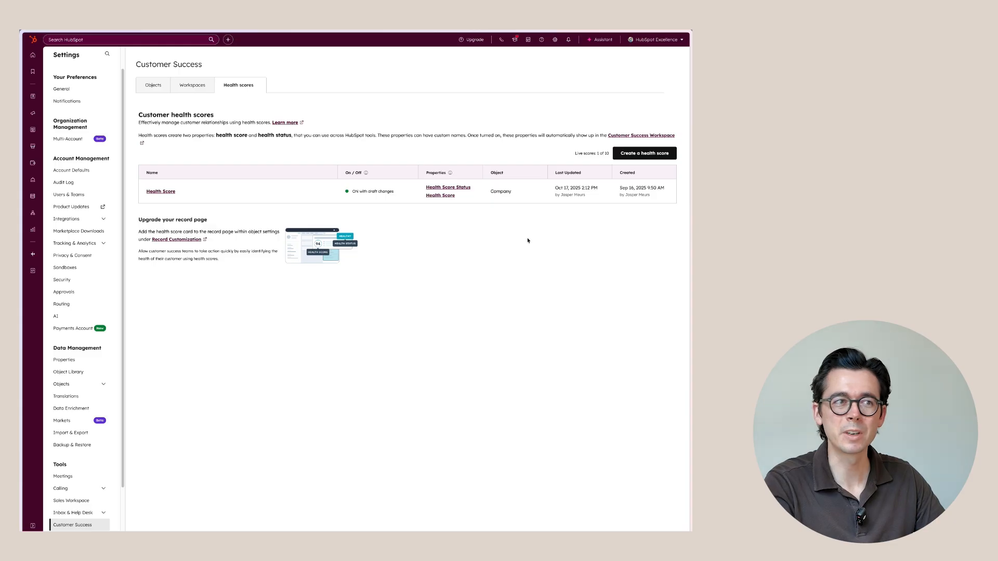
mouse_move(237, 188)
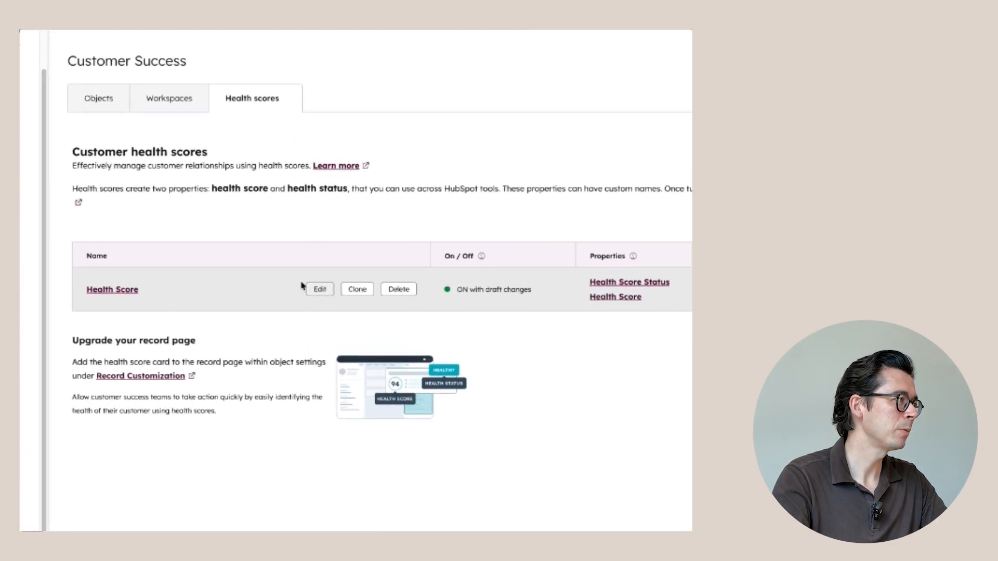
left_click(320, 290)
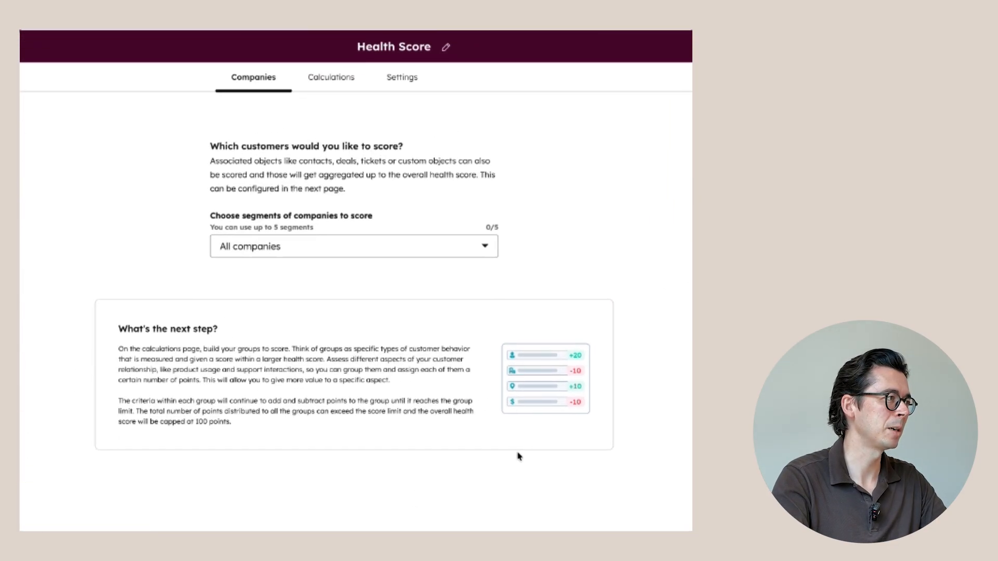
left_click(320, 79)
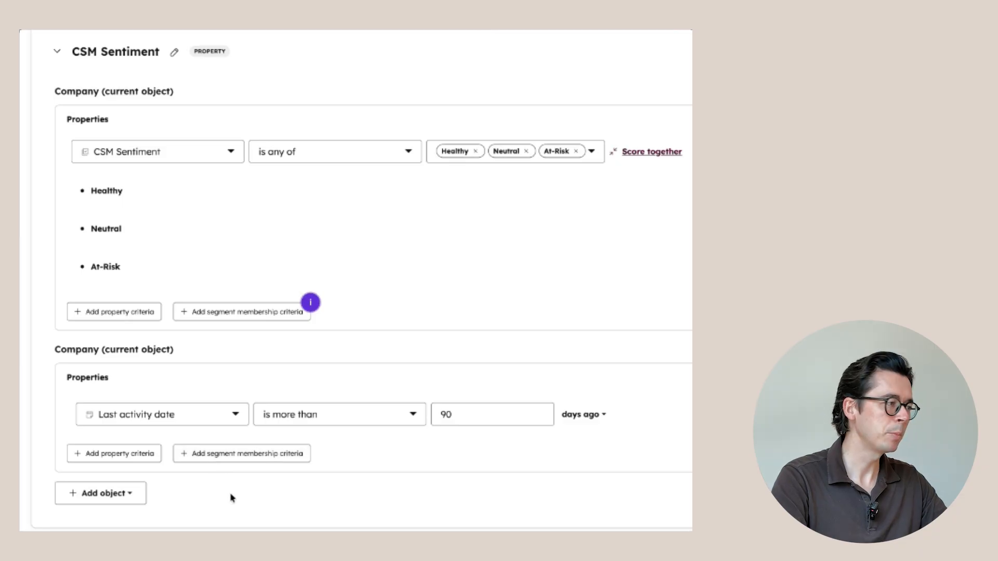
- Add a new property scoring group below CSM Sentiment and give it a group limit of 30
scroll(233, 498, "down", 4)
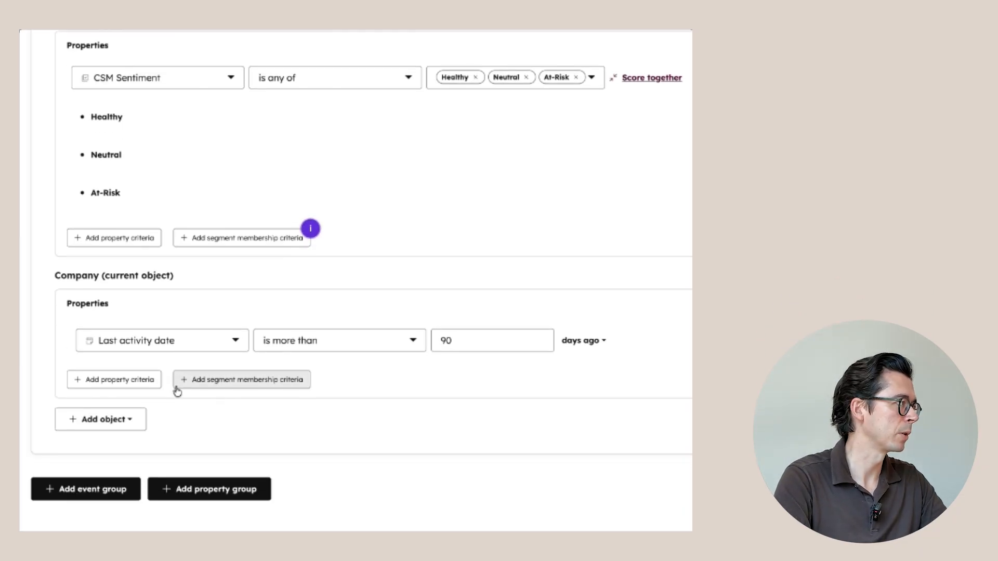
left_click(207, 359)
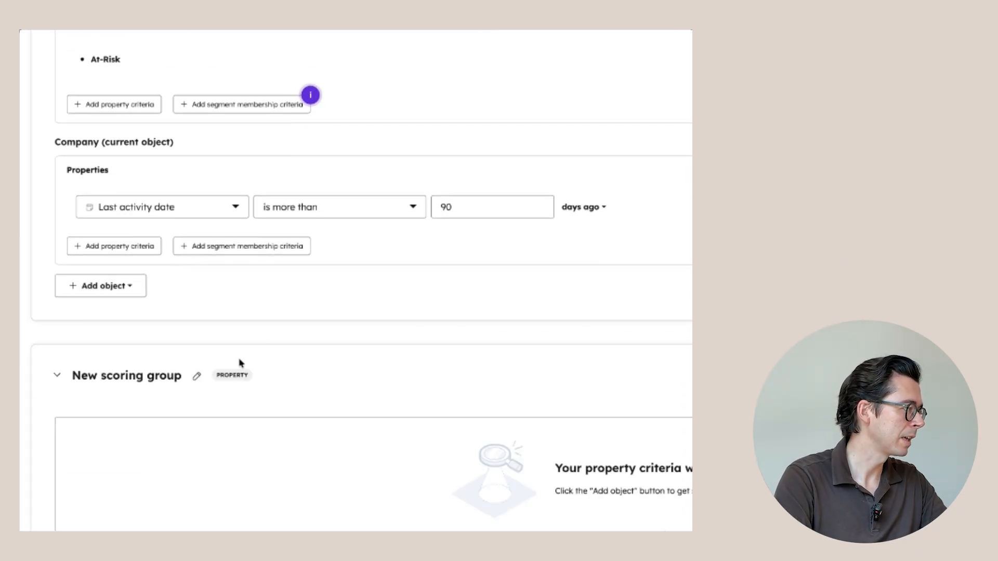
scroll(349, 344, "down", 2)
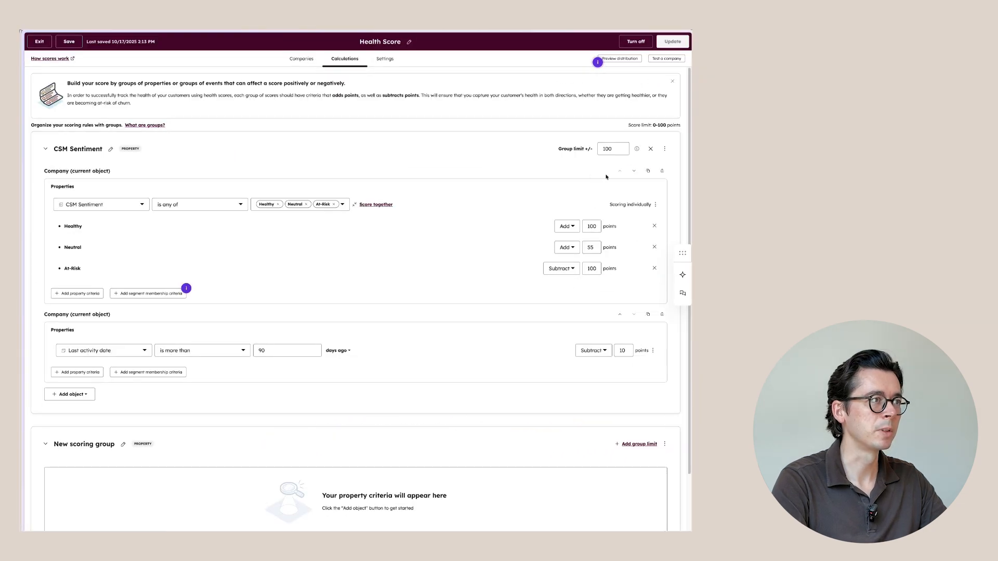
left_click(626, 441)
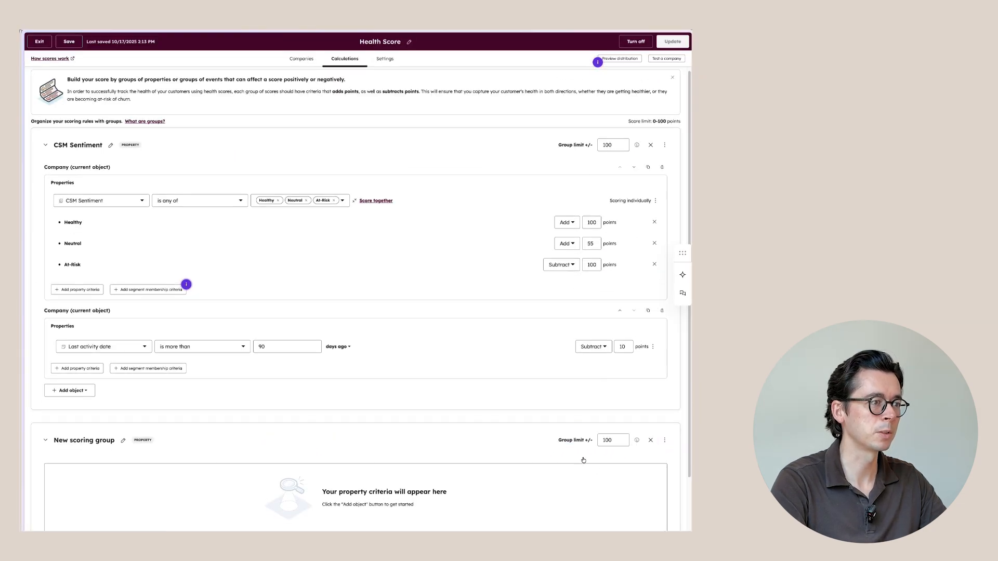
left_click_drag(614, 441, 561, 428)
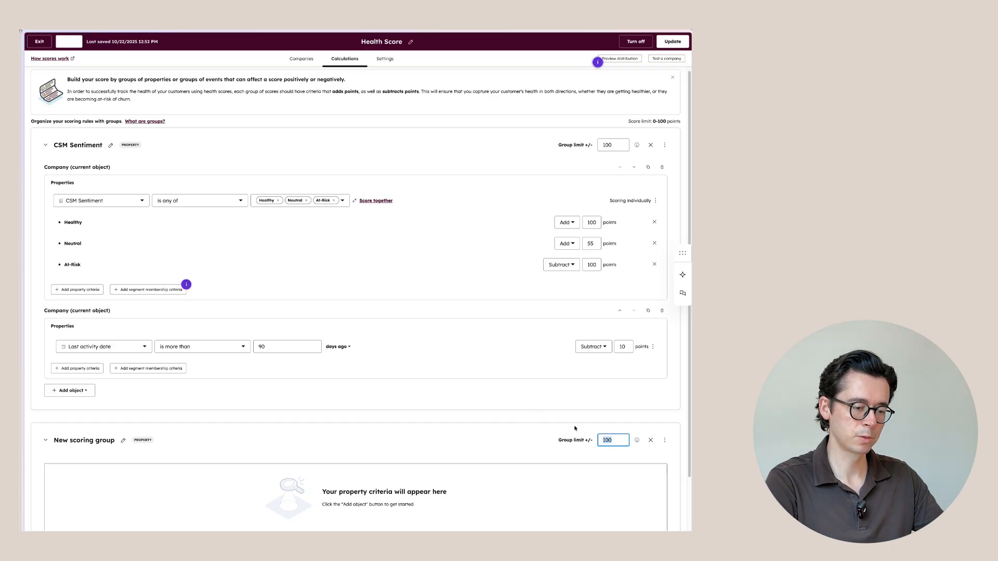
type("30")
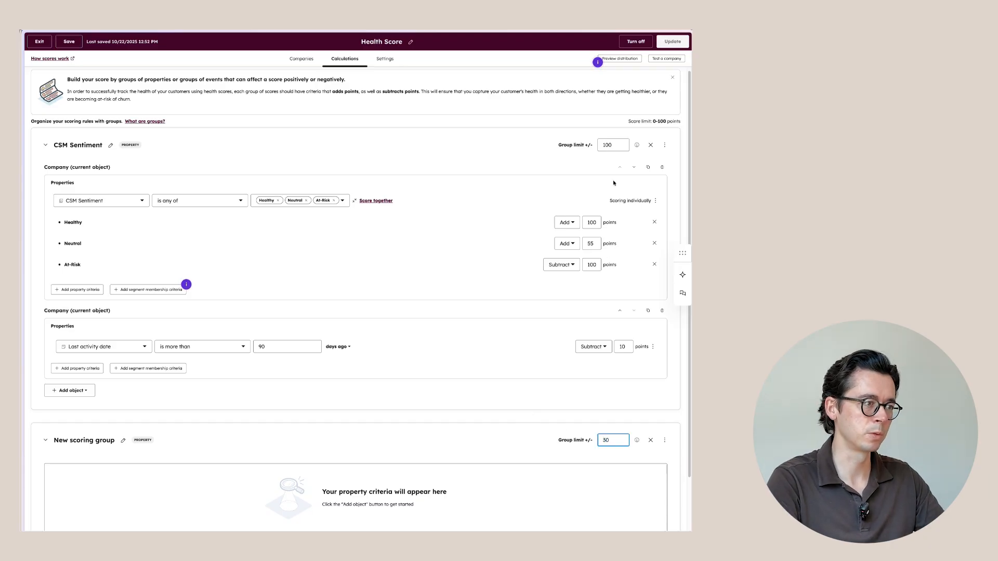
- Set the CSM Sentiment group's limit to 70
double_click(619, 148)
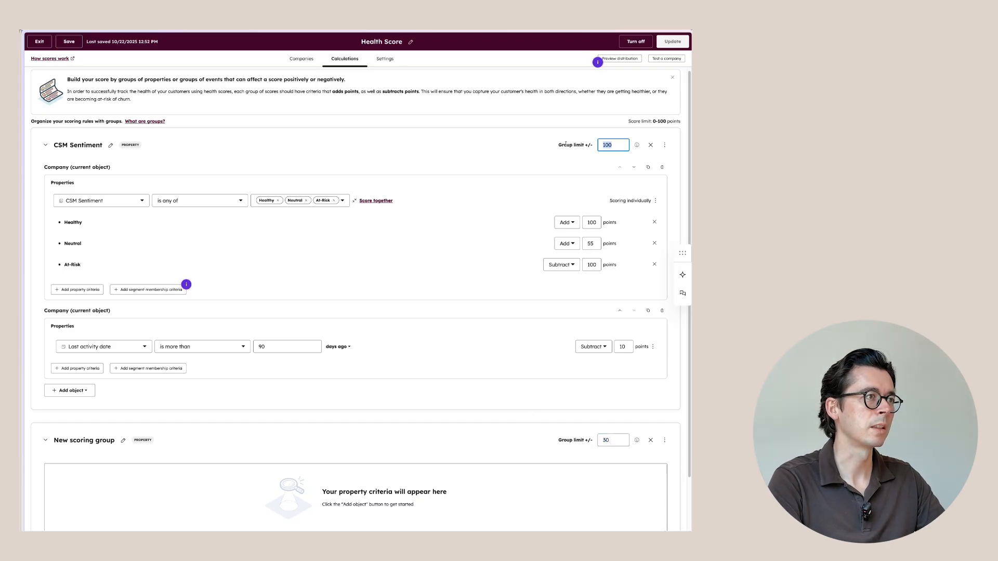
left_click(473, 161)
- Add an associated contact object to the new scoring group and base its criterion on the Last Engagement Date property
scroll(412, 263, "down", 2)
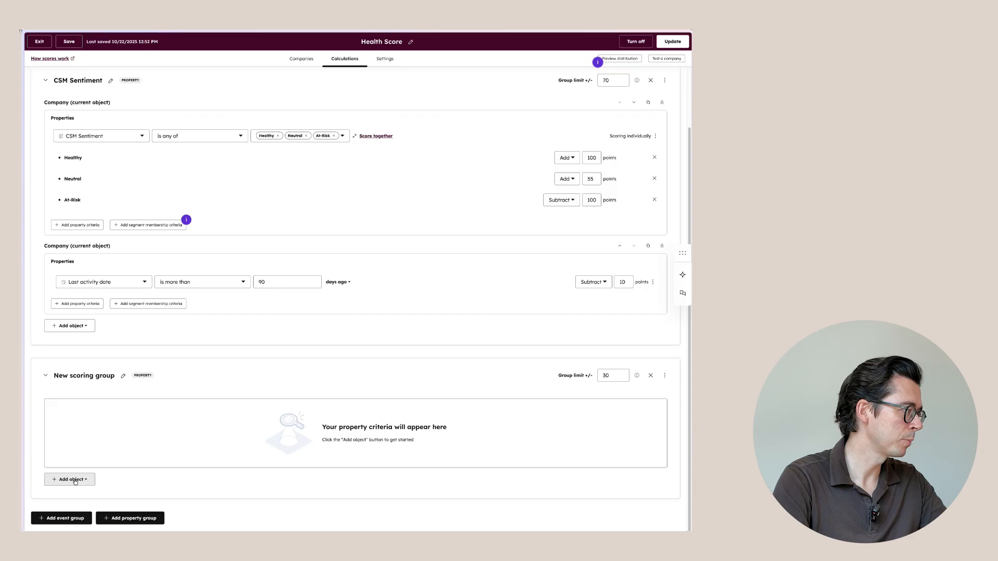
left_click(93, 481)
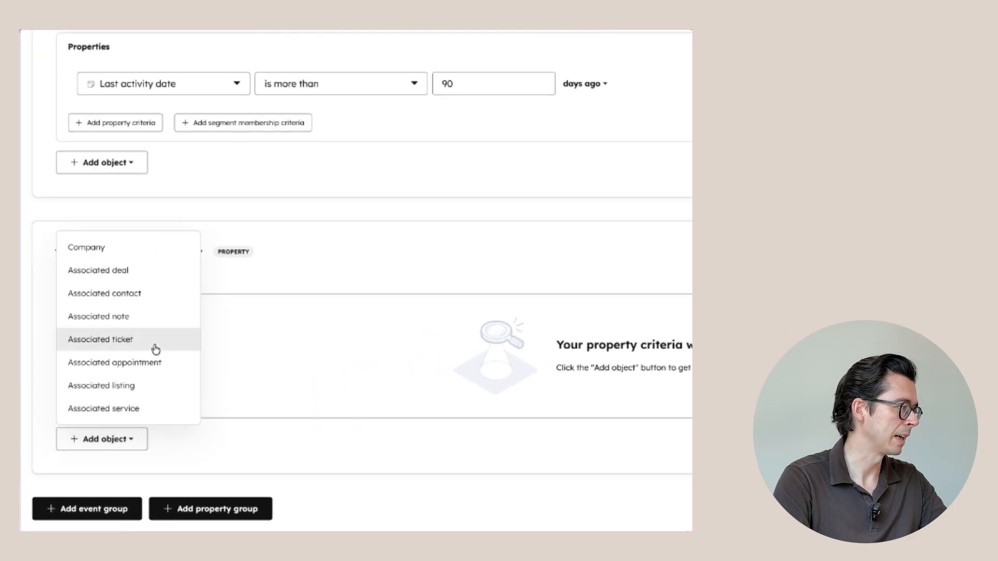
left_click(121, 294)
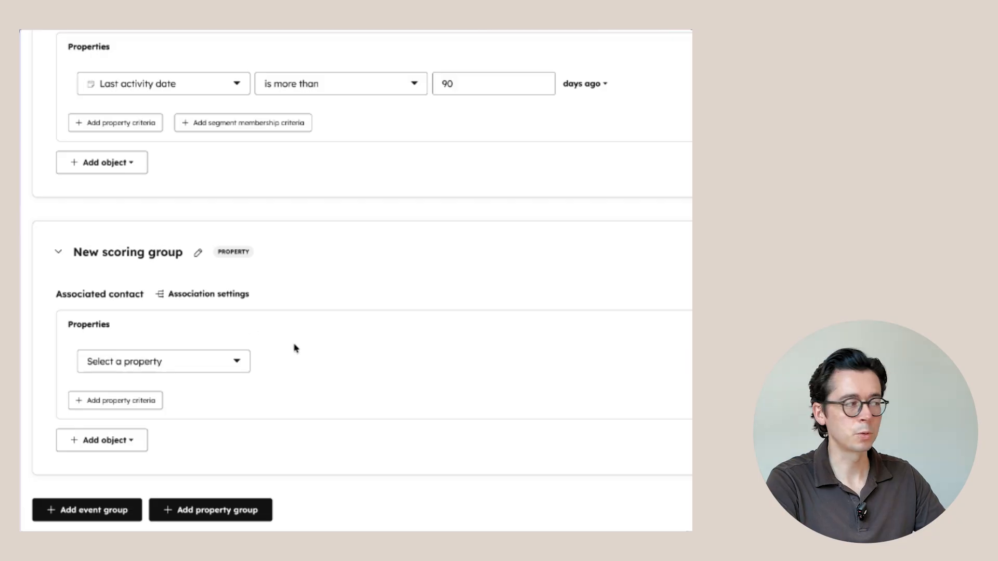
left_click(202, 367)
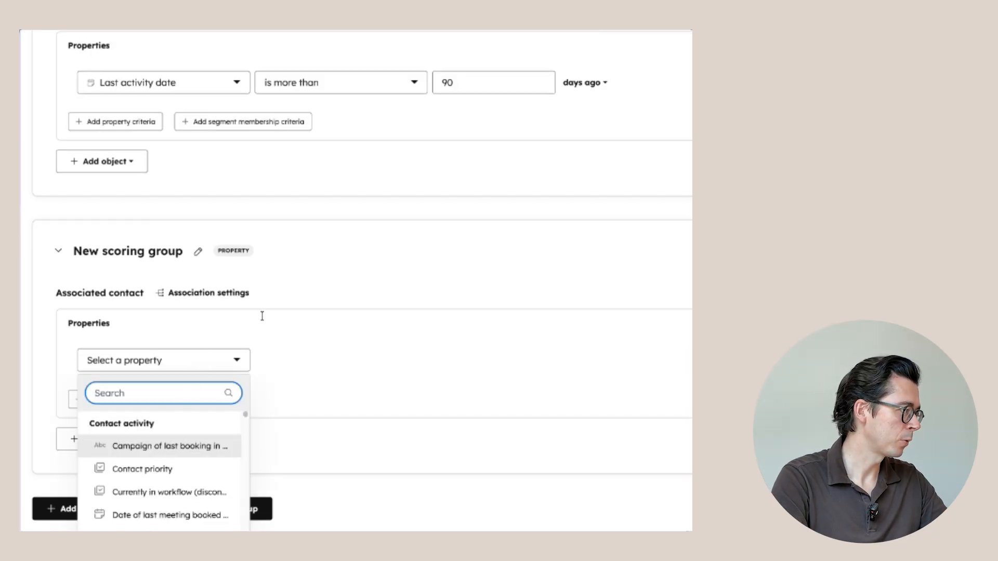
type("engage")
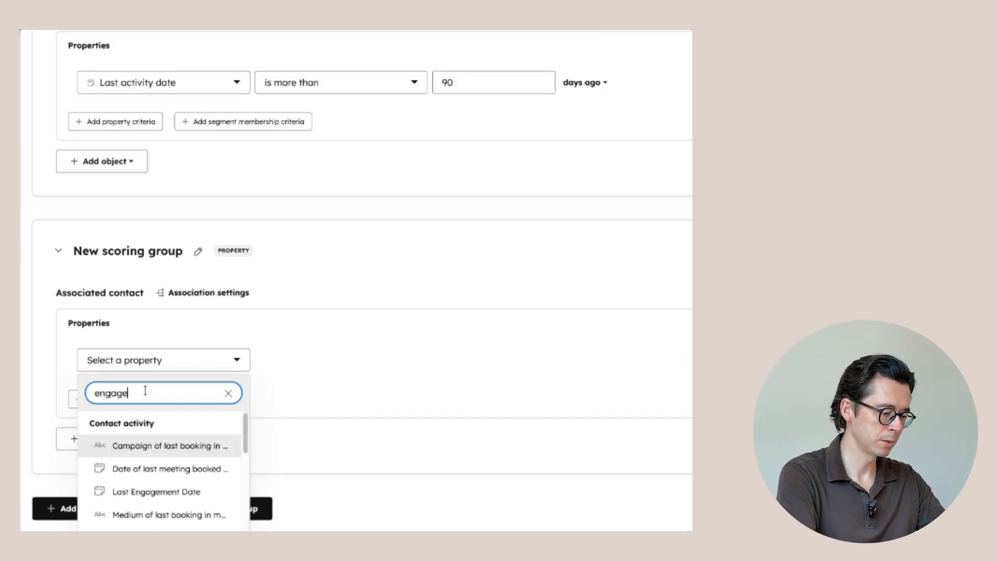
left_click(156, 491)
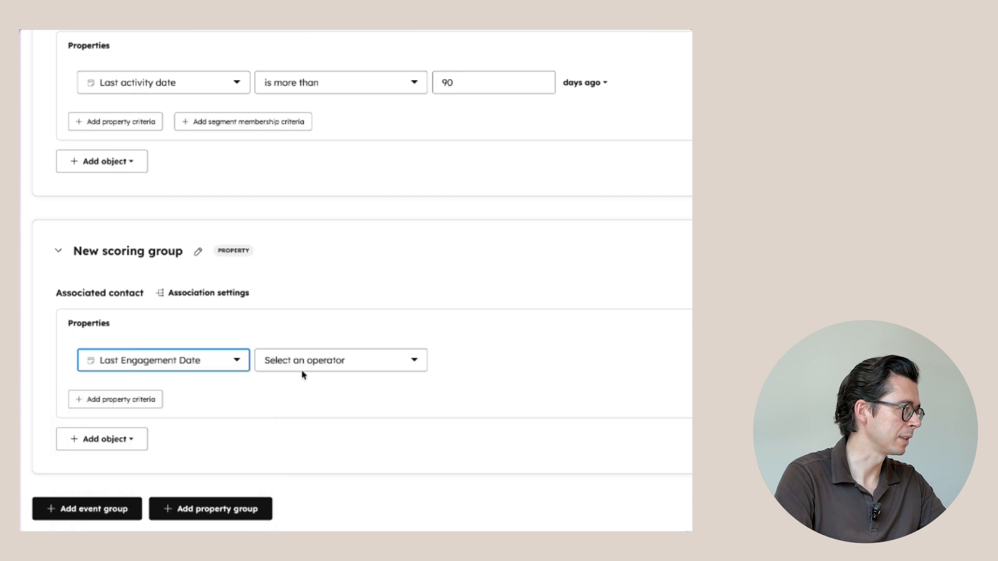
- Set the Last Engagement Date criterion to is less than 30 days ago and check its points
left_click(345, 369)
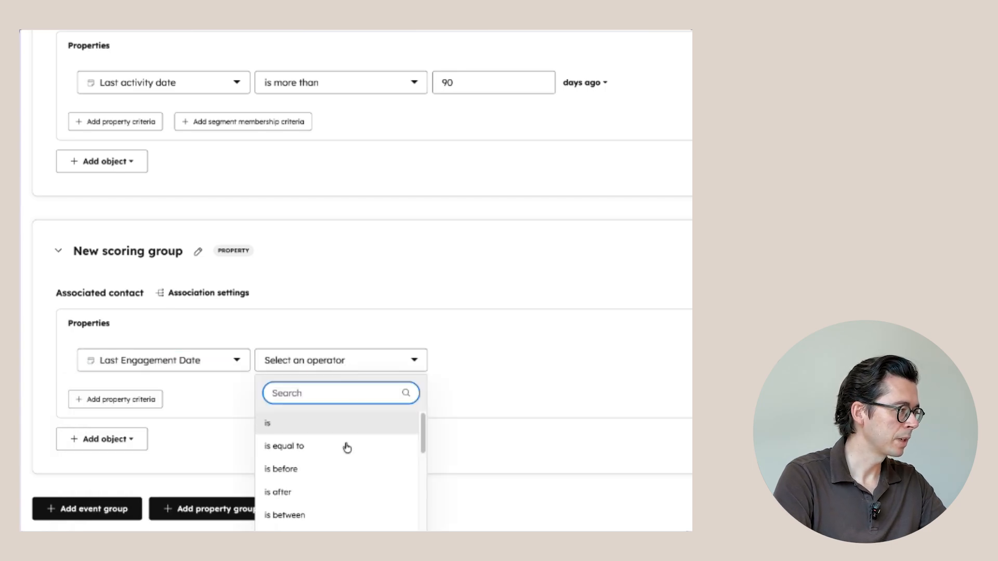
scroll(338, 468, "down", 3)
scroll(325, 481, "up", 2)
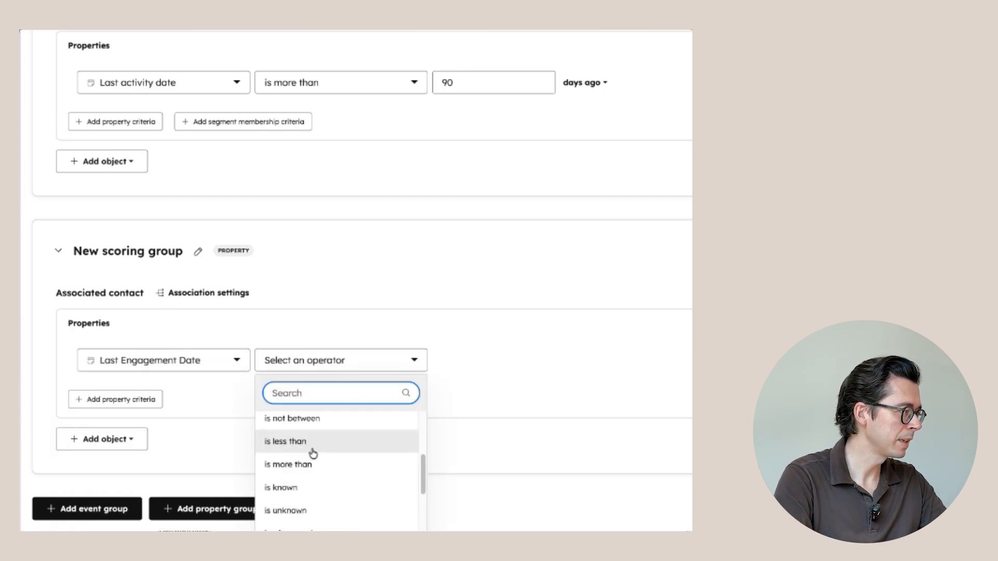
left_click(312, 451)
type("30")
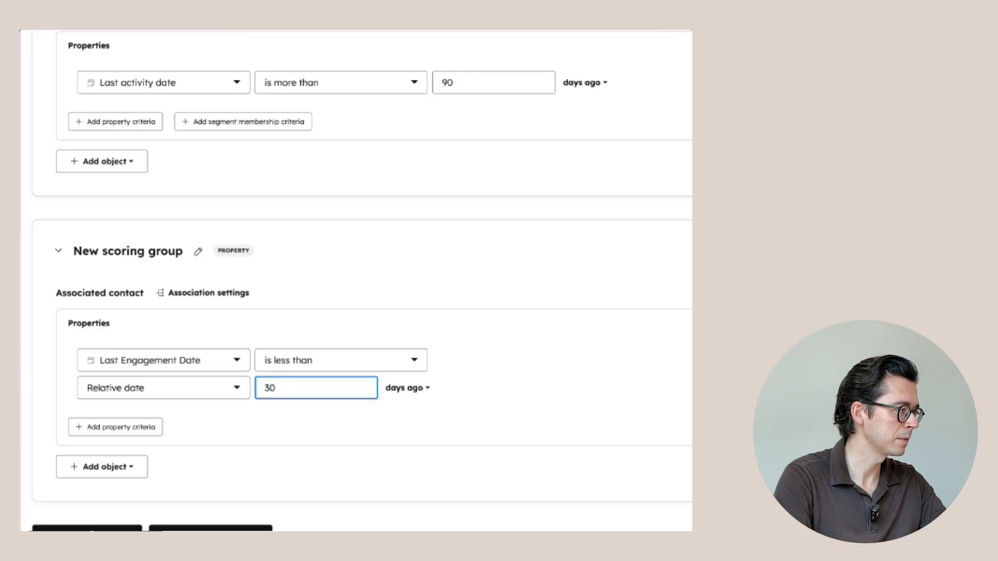
scroll(541, 374, "right", 10)
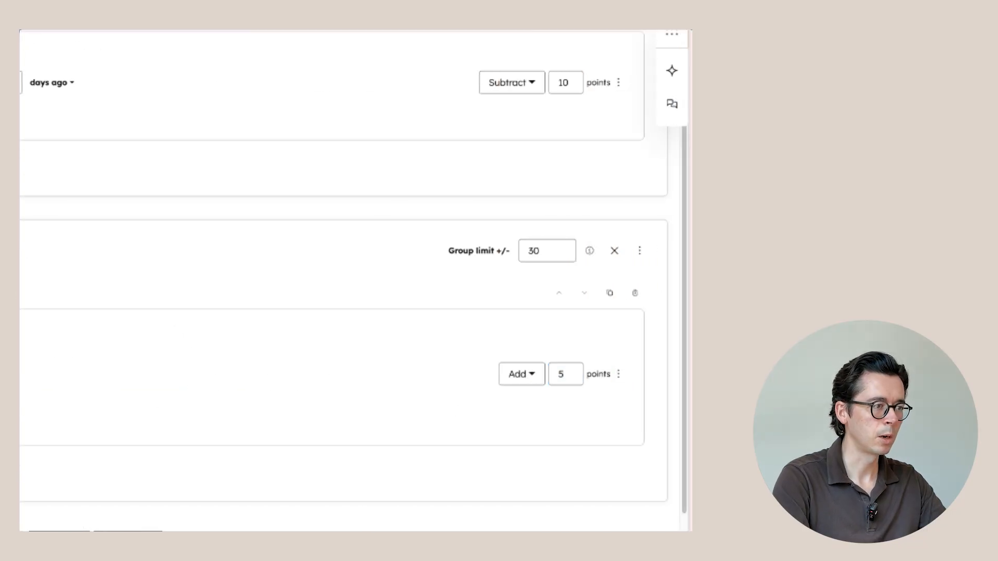
scroll(333, 281, "left", 10)
- Add an associated ticket object to the same group and base its criterion on Last CES survey rating
left_click(107, 439)
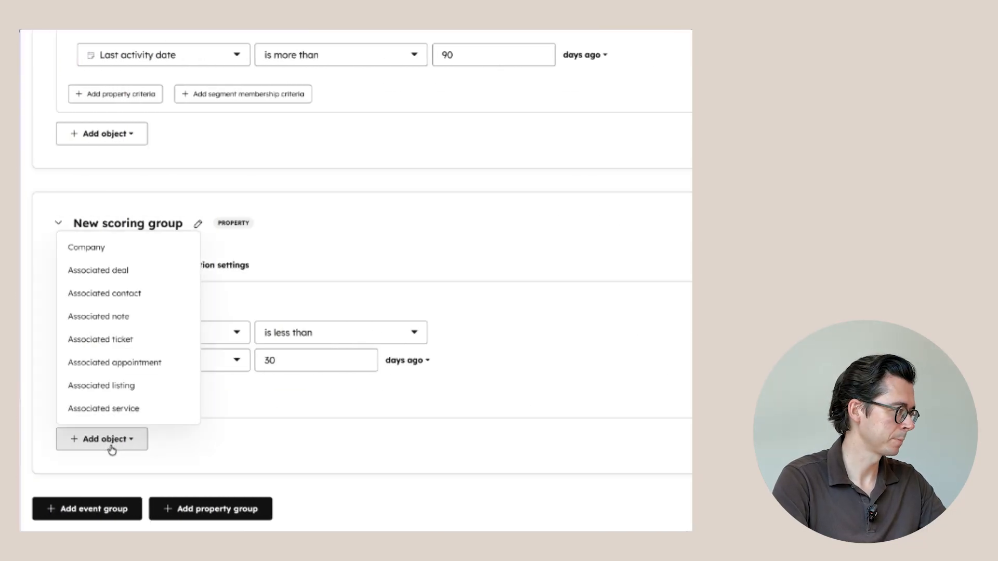
left_click(132, 340)
scroll(278, 429, "down", 3)
left_click(203, 364)
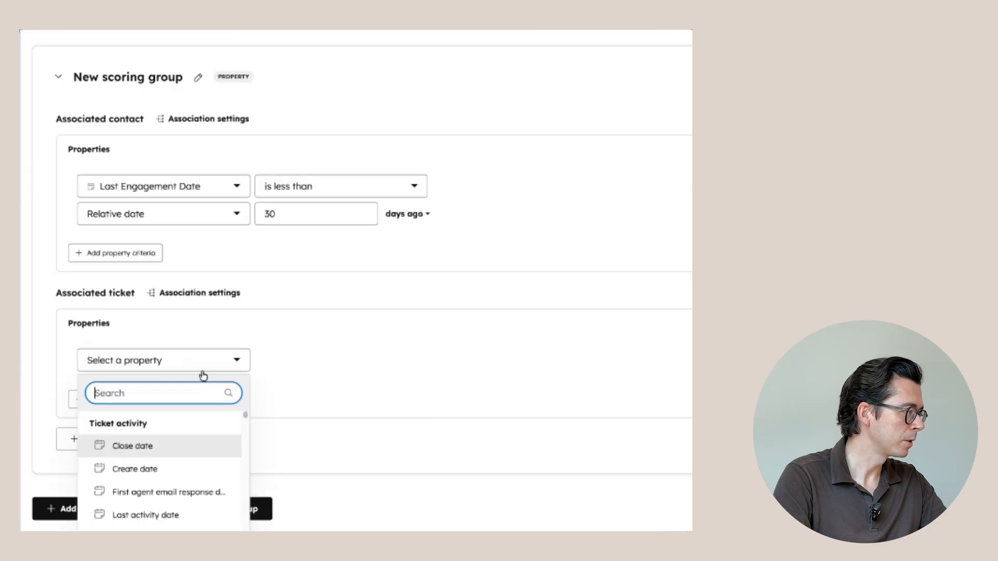
scroll(156, 452, "down", 2)
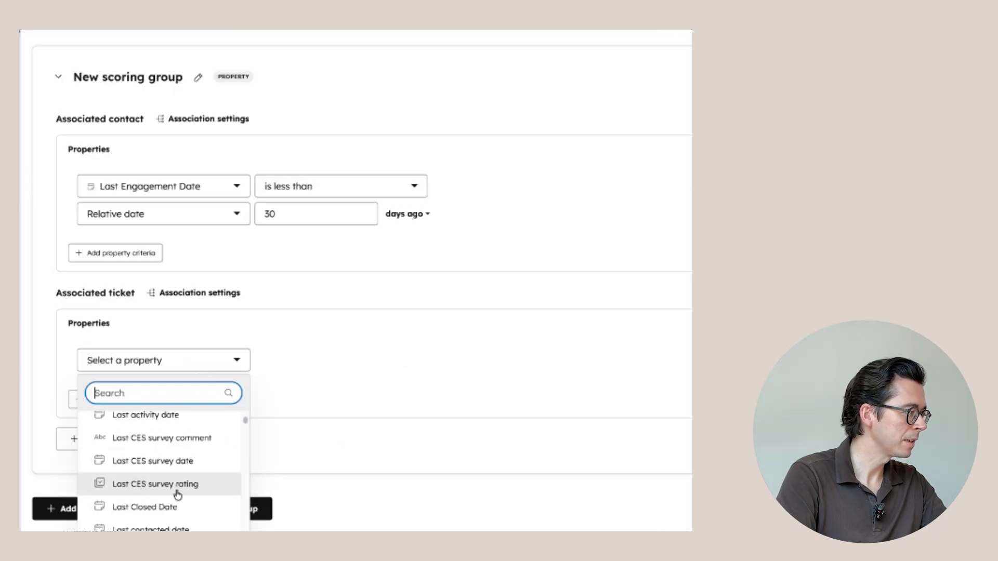
left_click(195, 489)
- Make the Last CES survey rating criterion match any of the ratings 1, 2, 3, 4 and 5
left_click(348, 362)
left_click(337, 428)
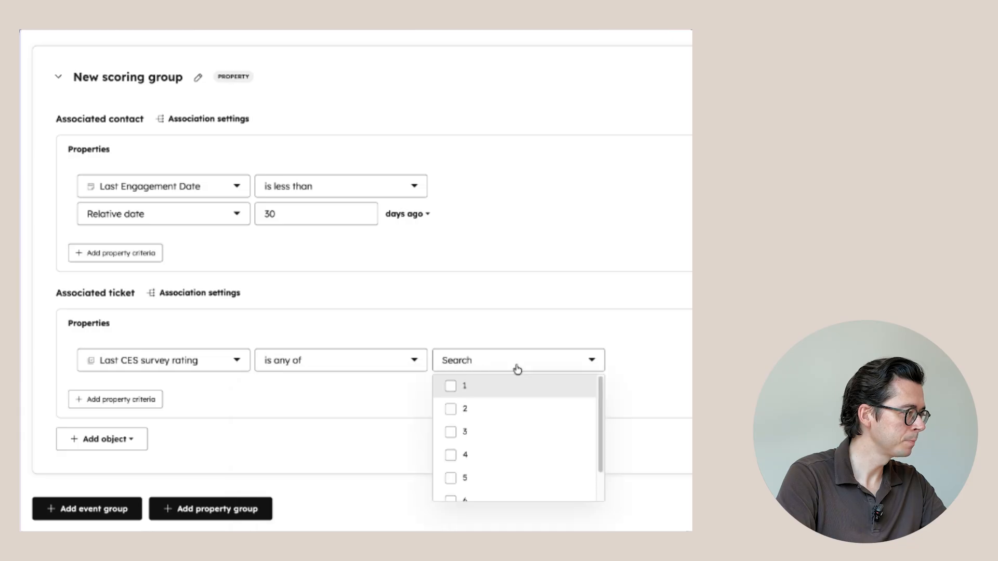
left_click(450, 386)
left_click(450, 409)
left_click(450, 432)
left_click(450, 478)
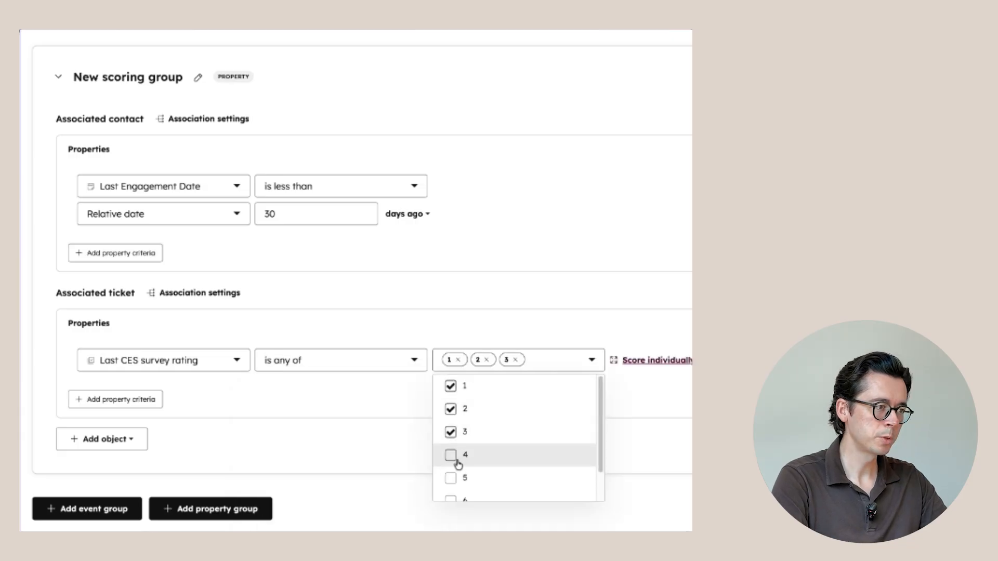
left_click(450, 455)
left_click(640, 376)
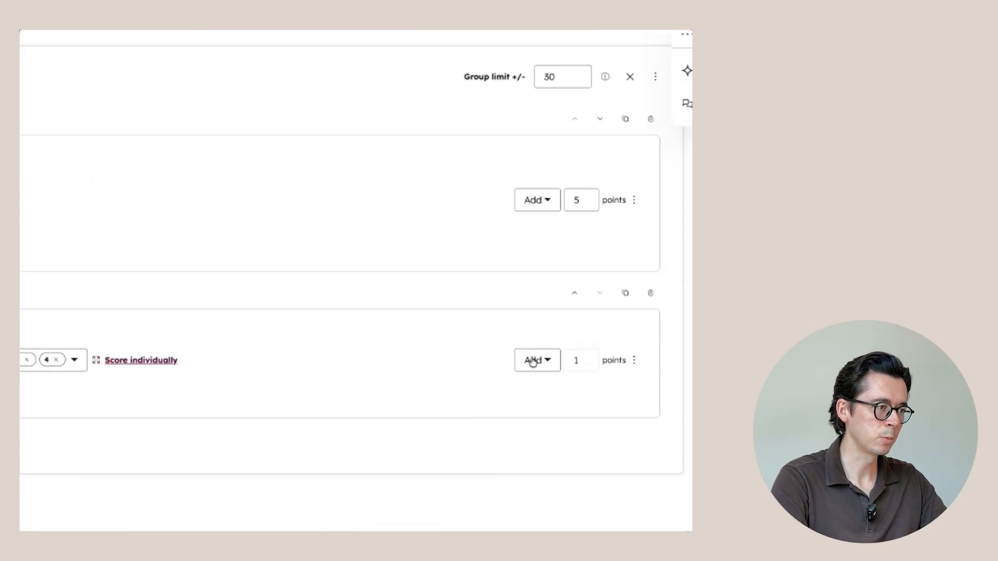
- Make the CES survey rating criterion subtract 20 points and recheck its selected ratings
left_click(533, 361)
left_click(526, 424)
left_click_drag(569, 362, 531, 365)
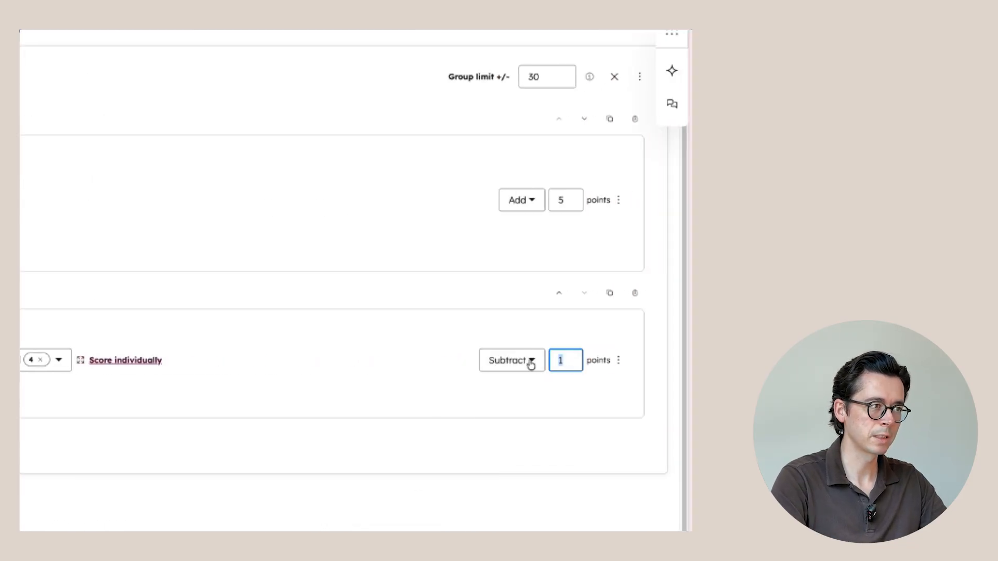
left_click(414, 395)
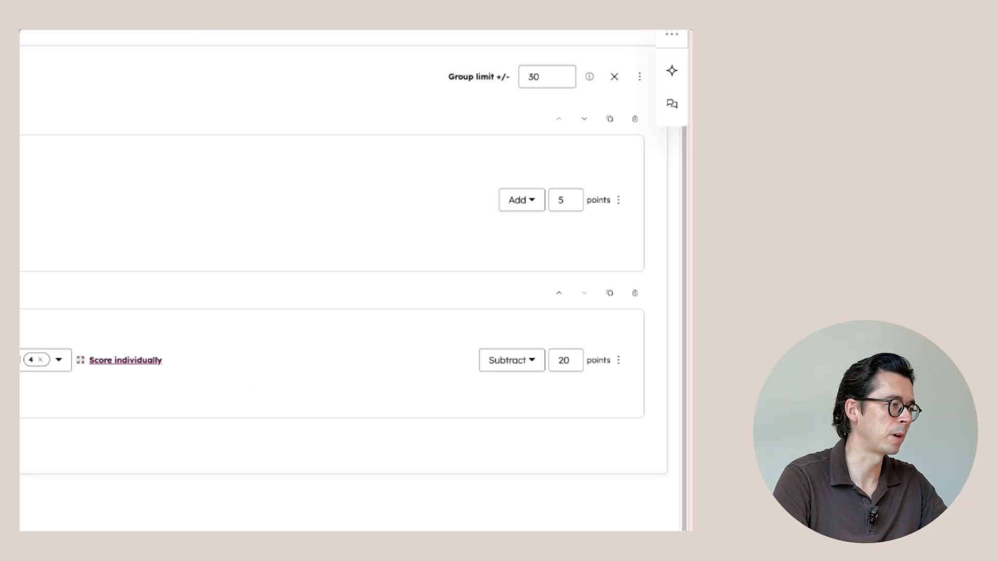
left_click(59, 360)
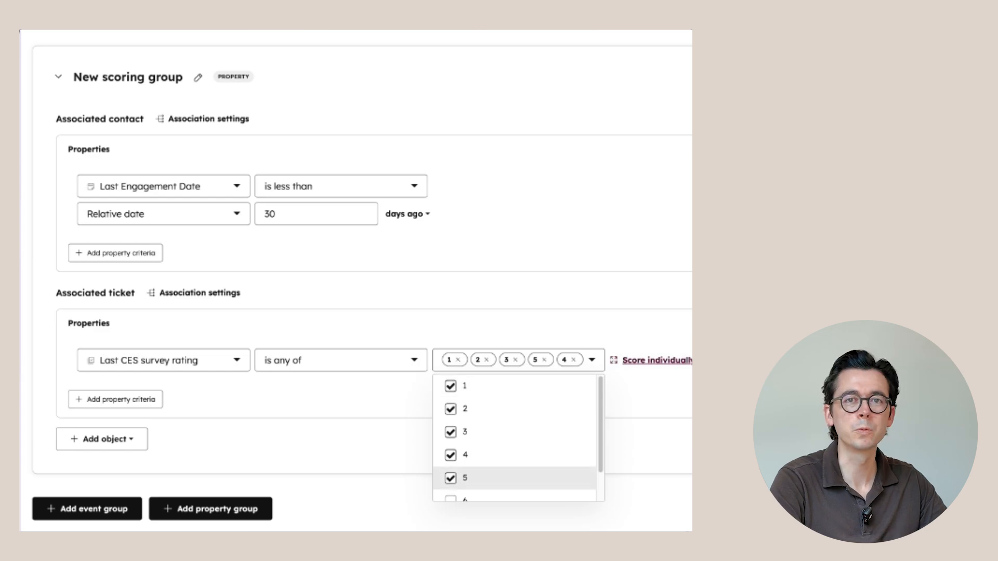
left_click(321, 392)
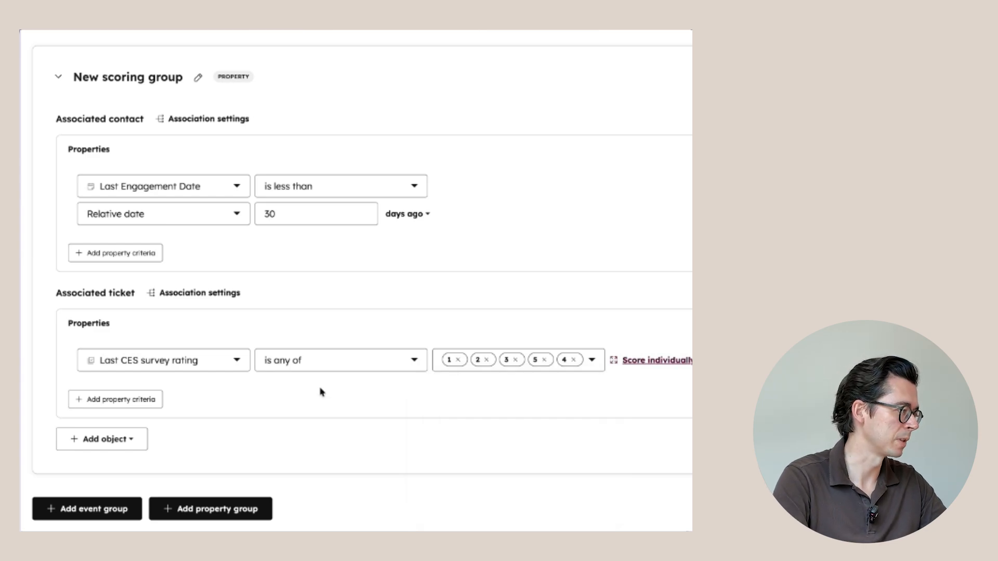
- Add an event scoring group below the property groups and look through the event criteria categories available for it
left_click(83, 508)
scroll(161, 485, "down", 6)
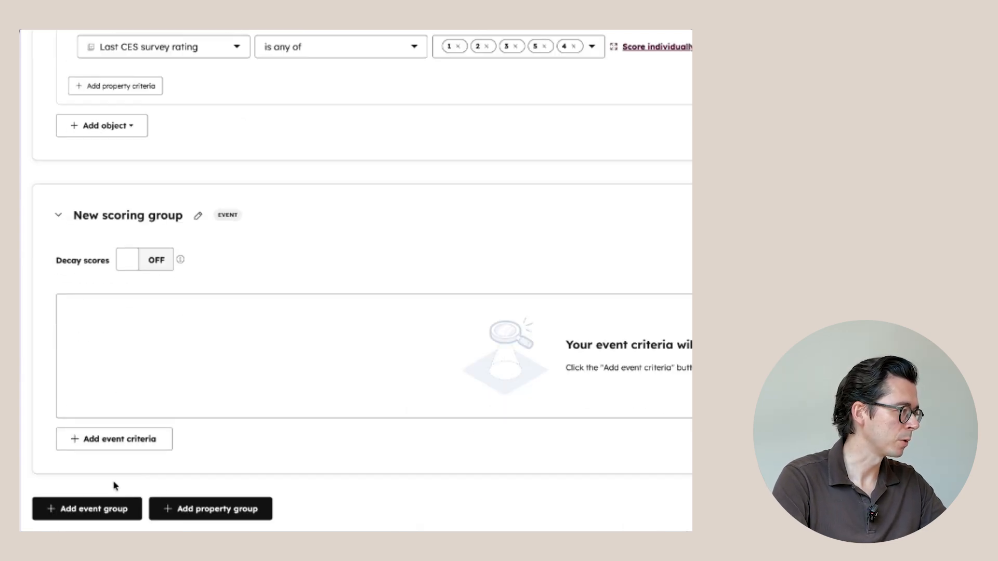
left_click(107, 443)
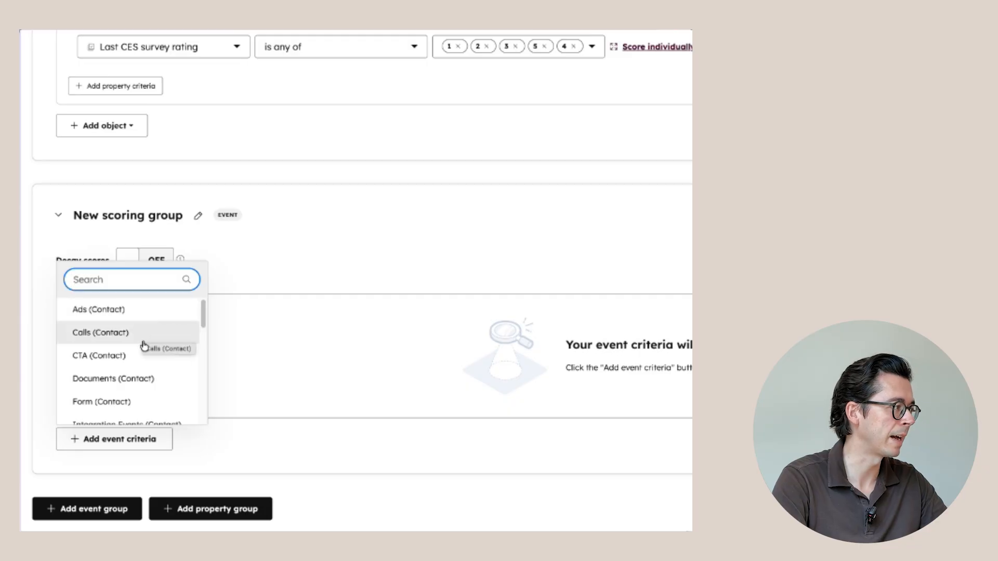
scroll(145, 349, "down", 3)
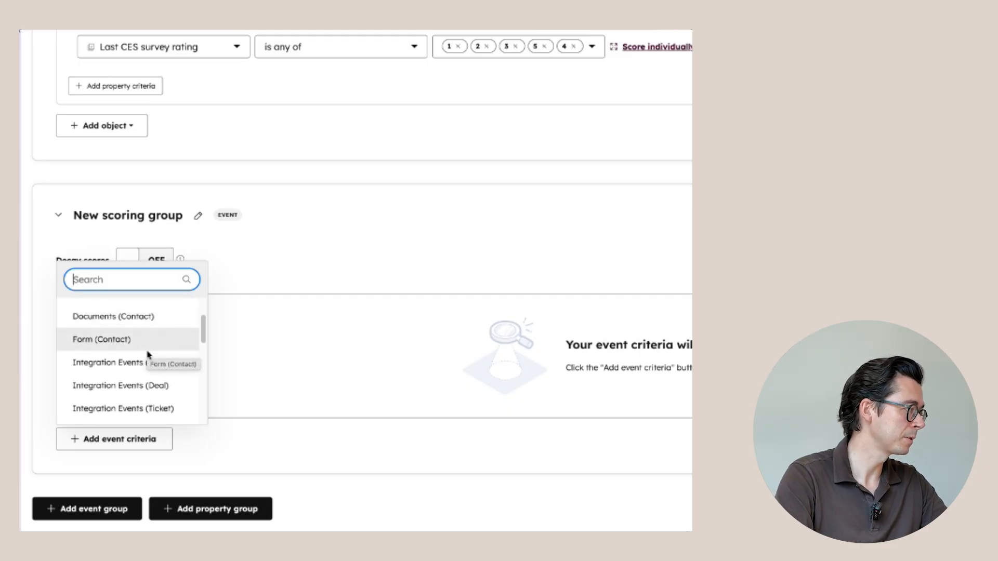
scroll(165, 384, "down", 6)
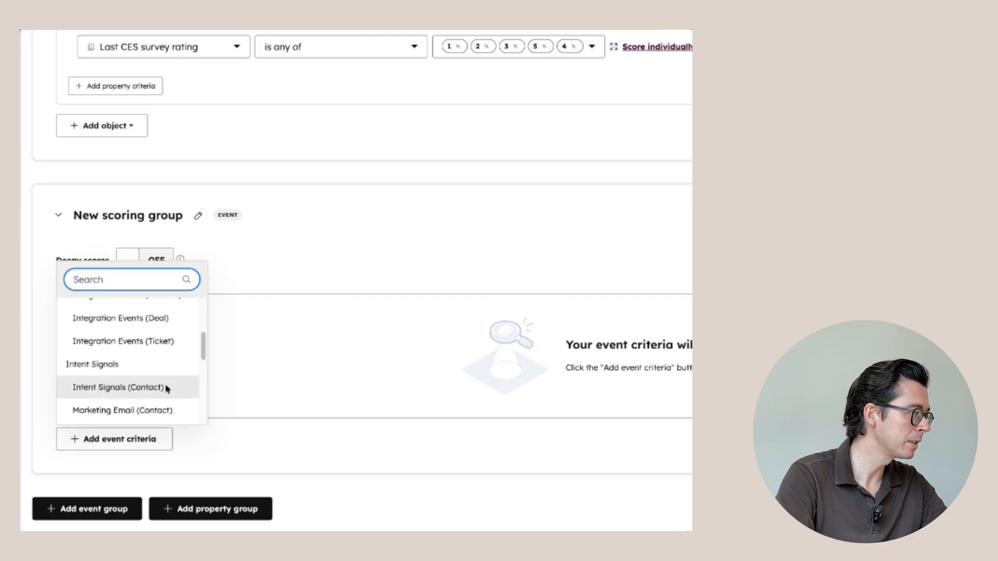
scroll(165, 384, "up", 3)
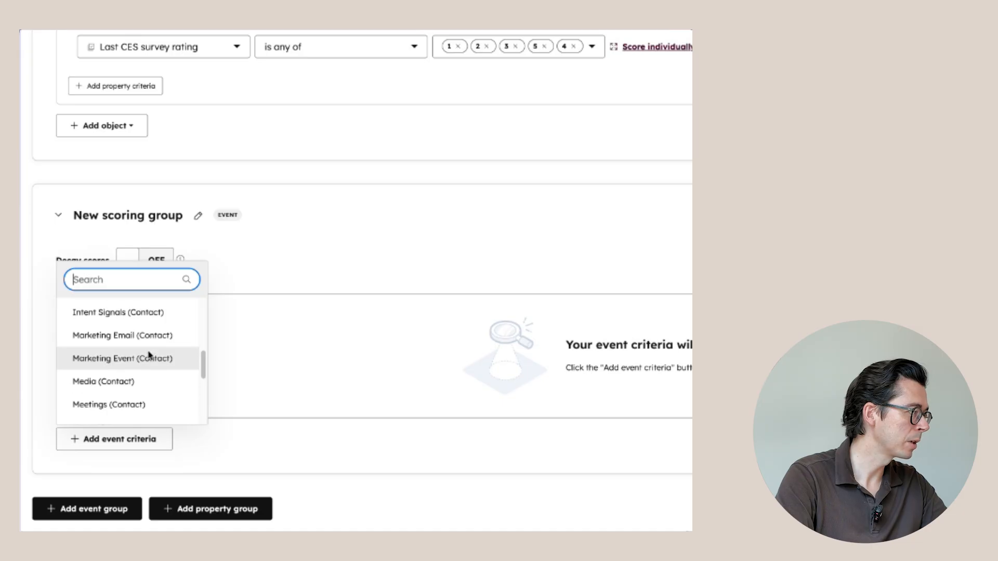
scroll(149, 357, "down", 3)
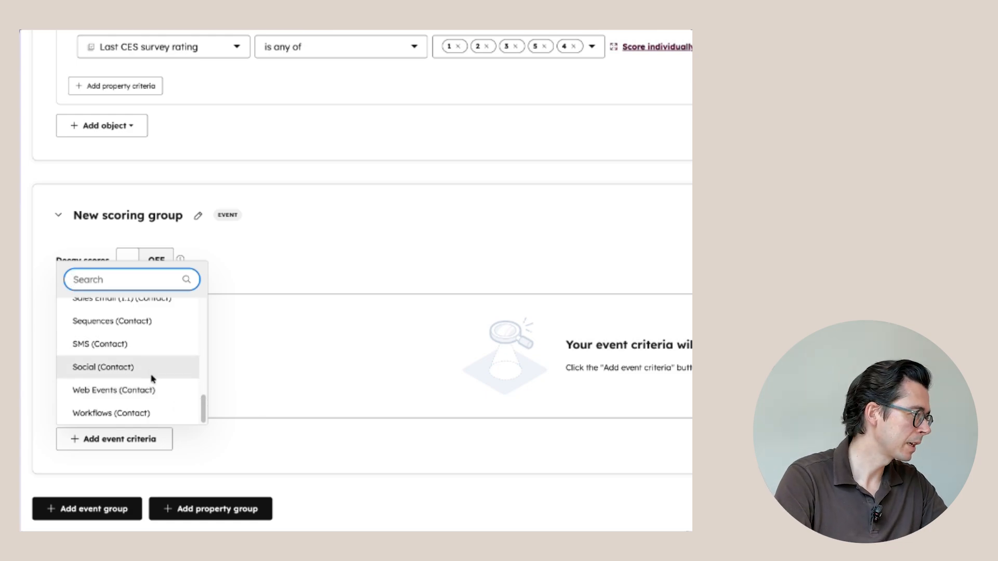
scroll(150, 379, "up", 5)
scroll(154, 380, "up", 1)
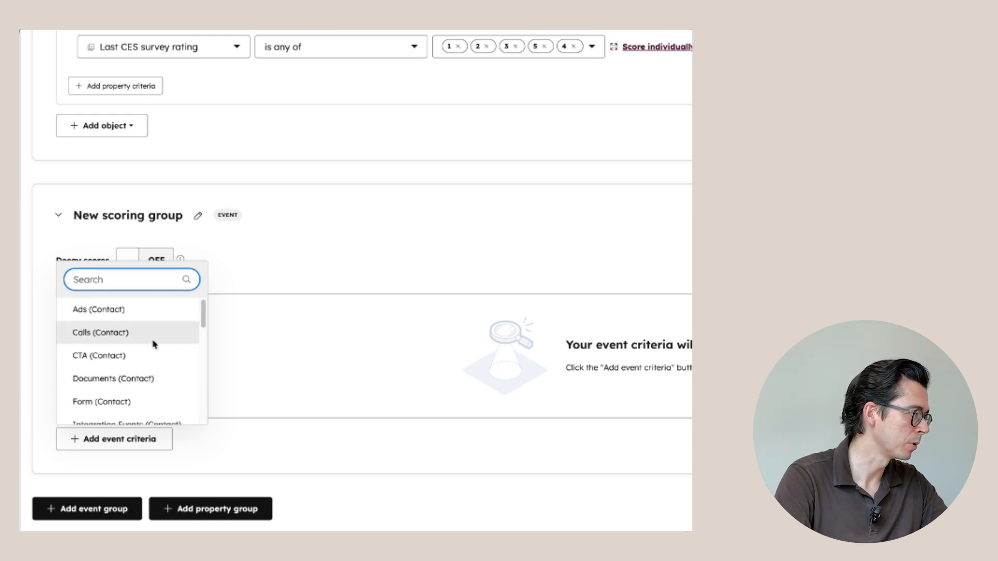
scroll(154, 347, "down", 1)
scroll(153, 346, "down", 1)
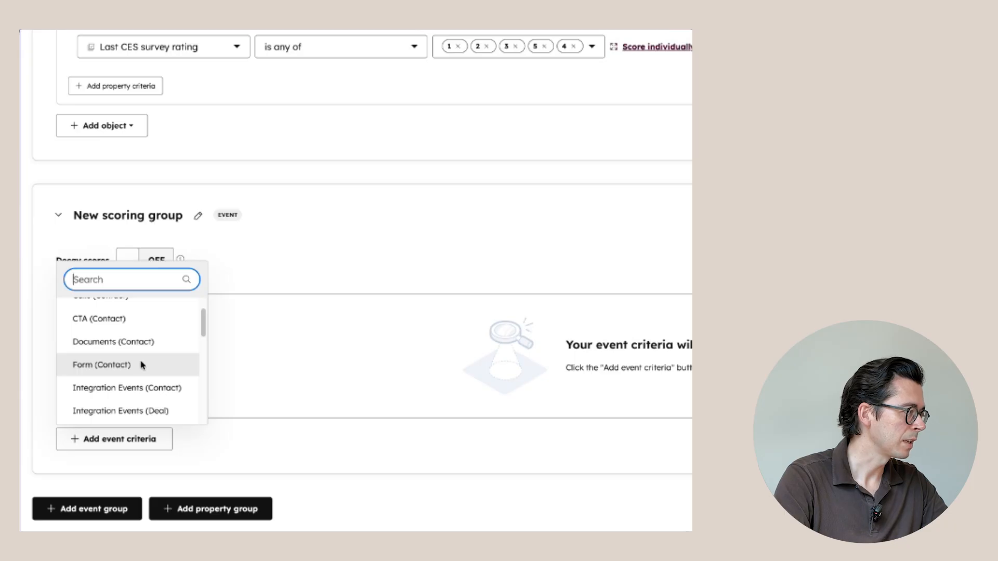
- Add a Form (Contact) criterion to the event group using the event Form submissions - Main
left_click(141, 365)
left_click(188, 371)
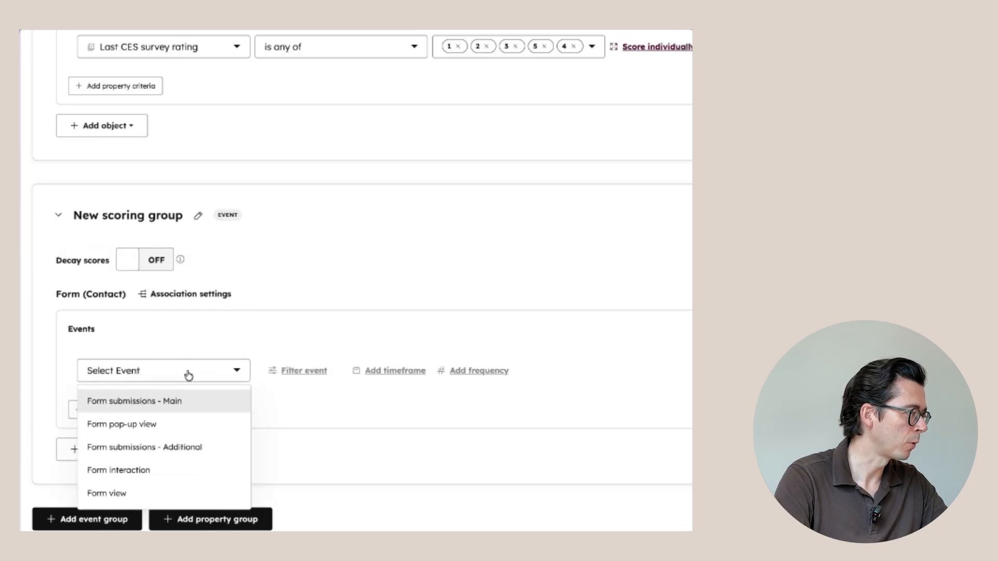
left_click(177, 411)
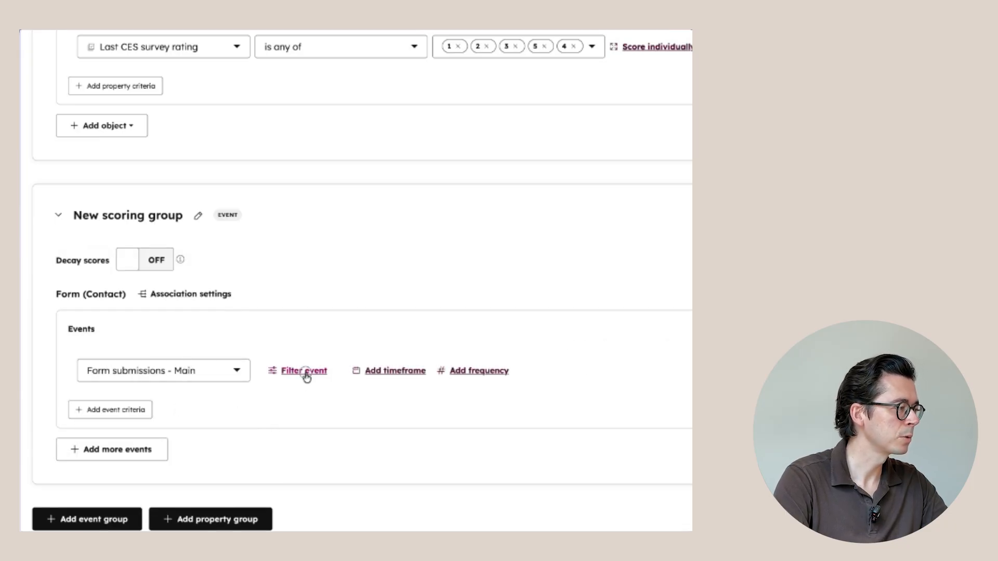
- Add an event filter to the form submissions criterion and look through its filter properties and event types
left_click(305, 372)
left_click(325, 373)
scroll(330, 341, "down", 2)
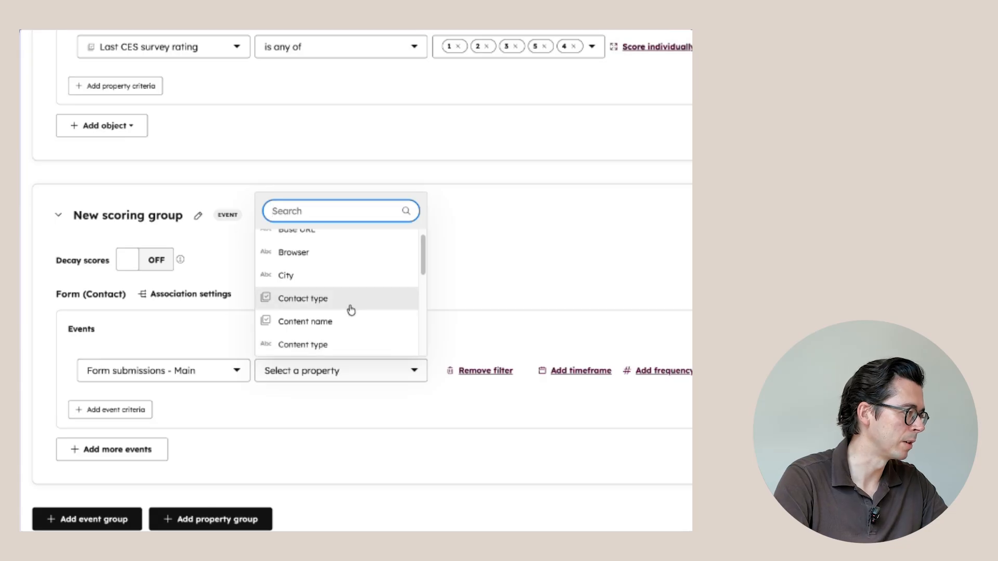
left_click(145, 371)
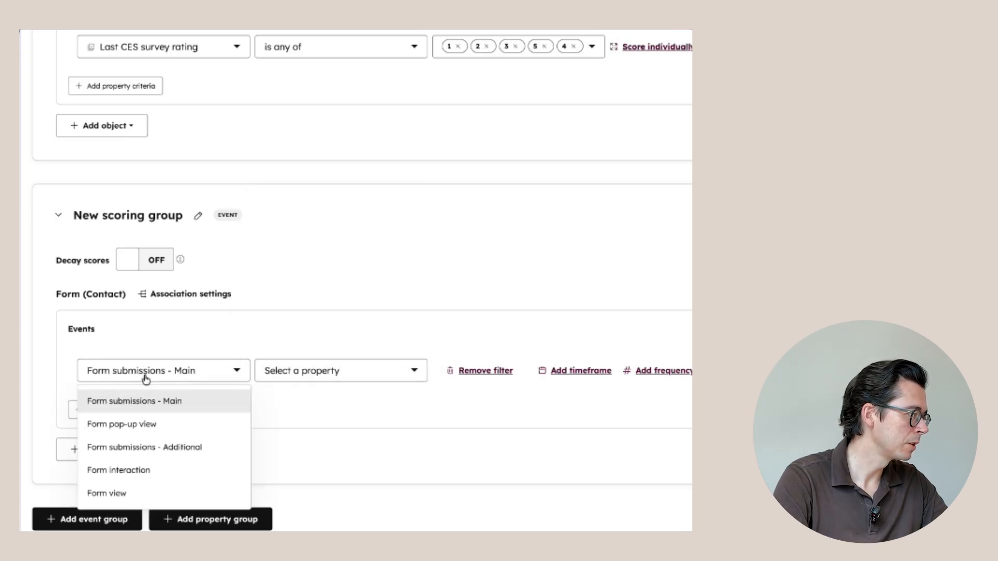
left_click(148, 361)
scroll(156, 395, "down", 1)
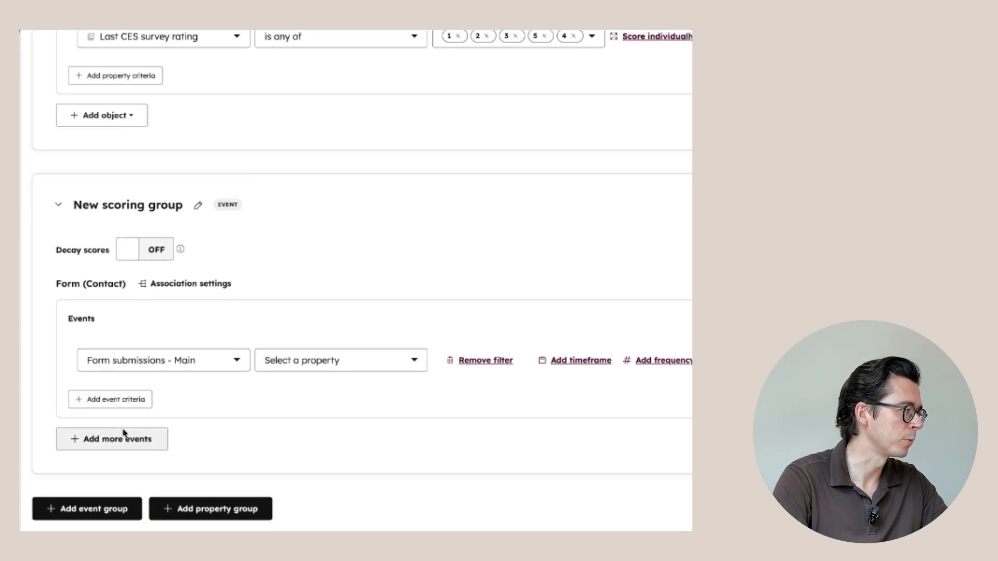
- Add a Marketing Event (Contact) criterion to the event scoring group using the event Attended marketing event
left_click(125, 440)
type("eve")
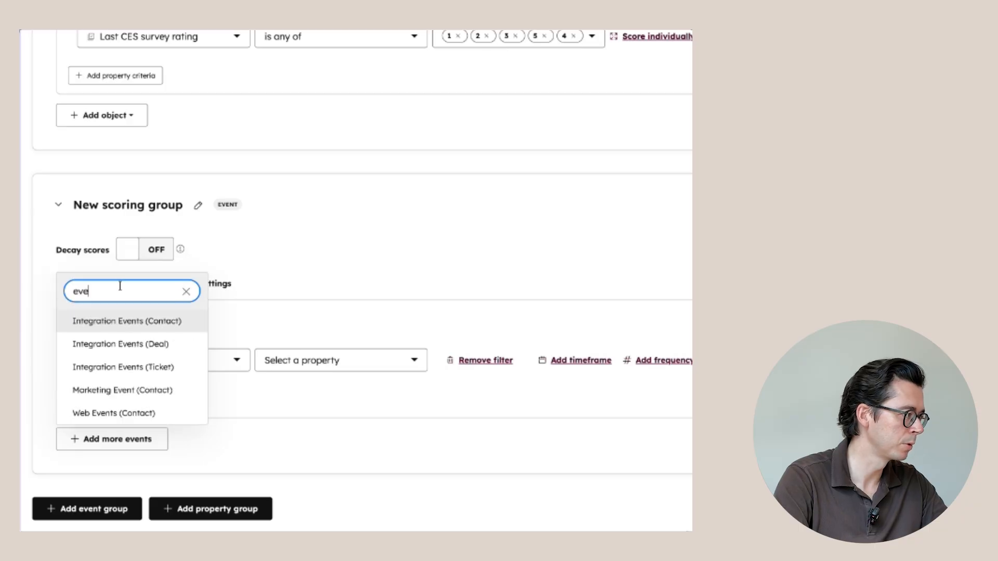
left_click(115, 396)
scroll(219, 409, "down", 3)
left_click(178, 363)
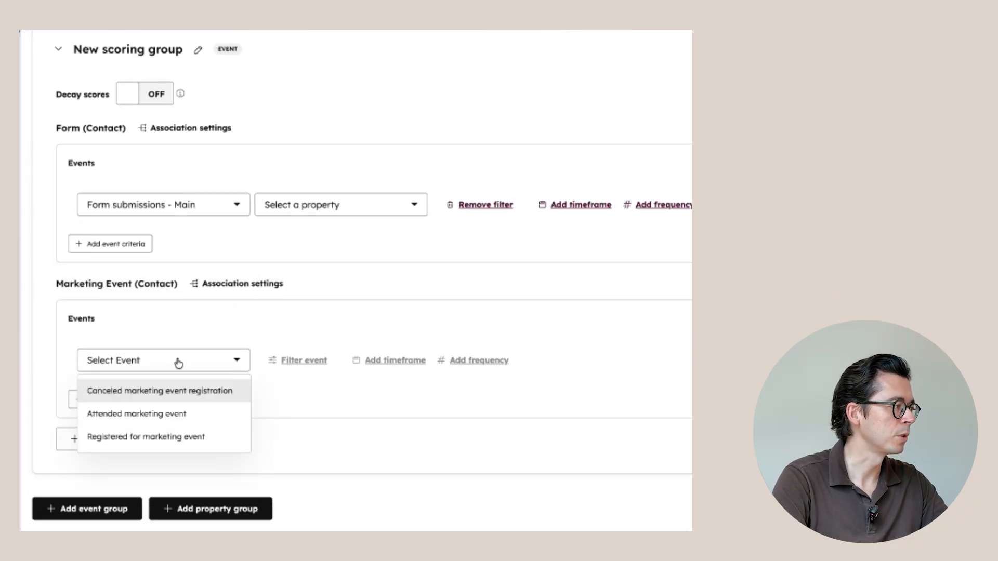
left_click(174, 414)
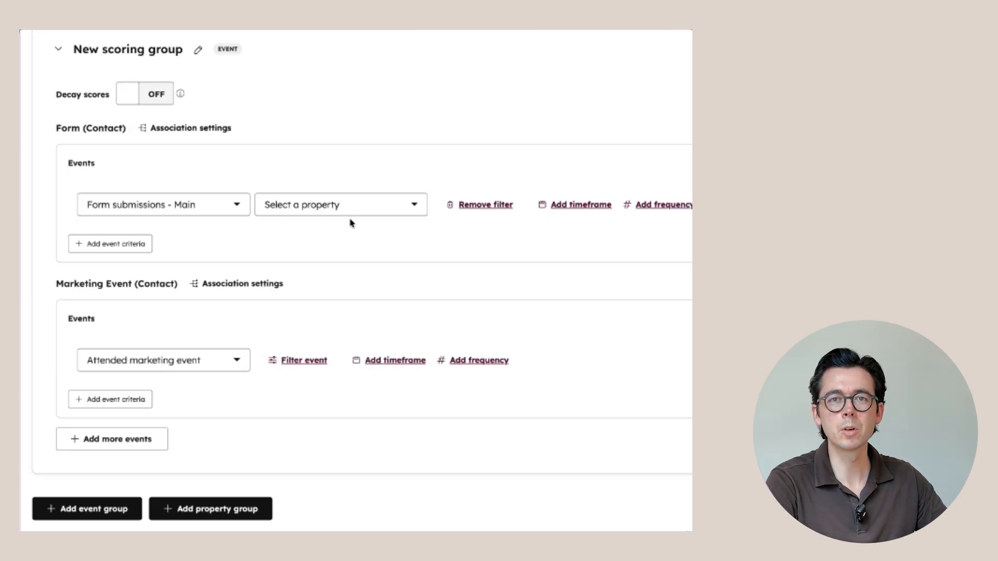
- Filter the form submissions criterion by the Form name property and bring up its selectable forms
left_click(323, 210)
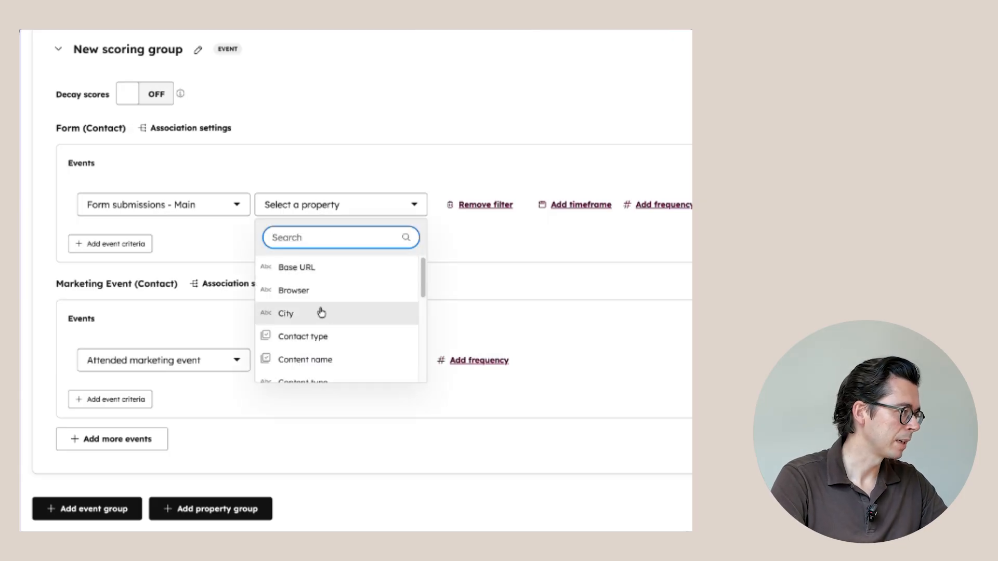
scroll(322, 312, "down", 3)
type("name")
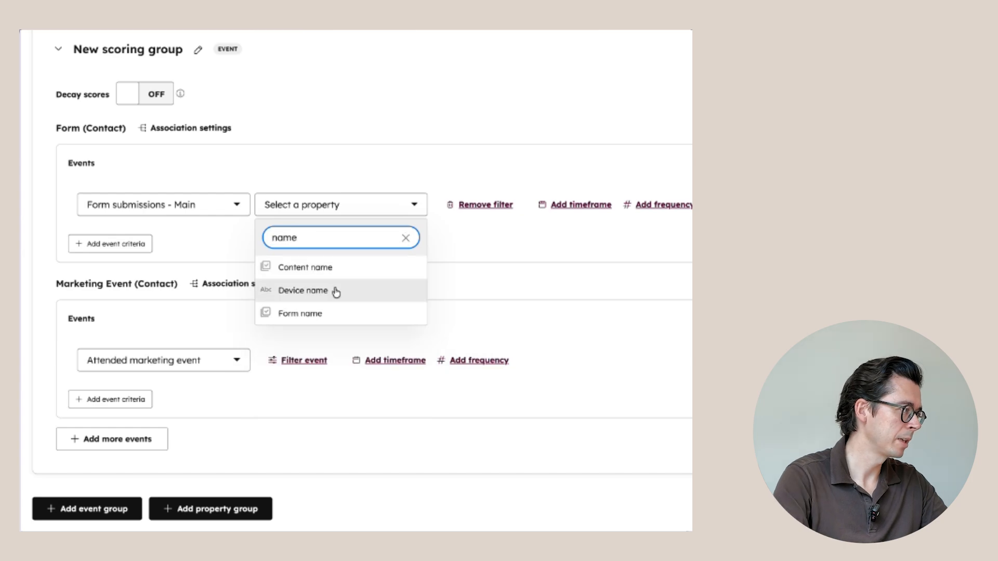
left_click(312, 314)
left_click(499, 232)
left_click(174, 234)
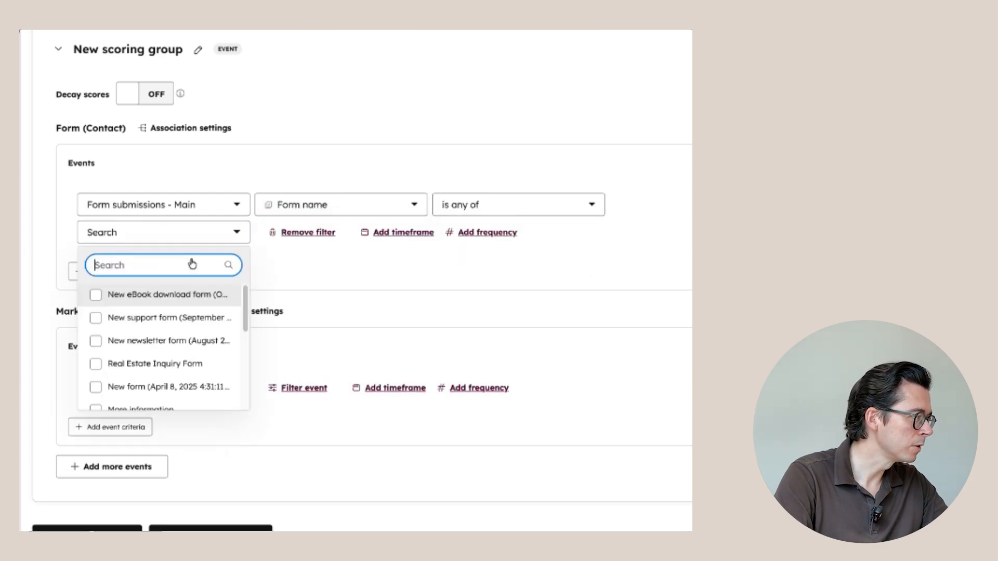
- Search the selectable form names for webinar and clear the search
scroll(101, 343, "down", 3)
type("webinar")
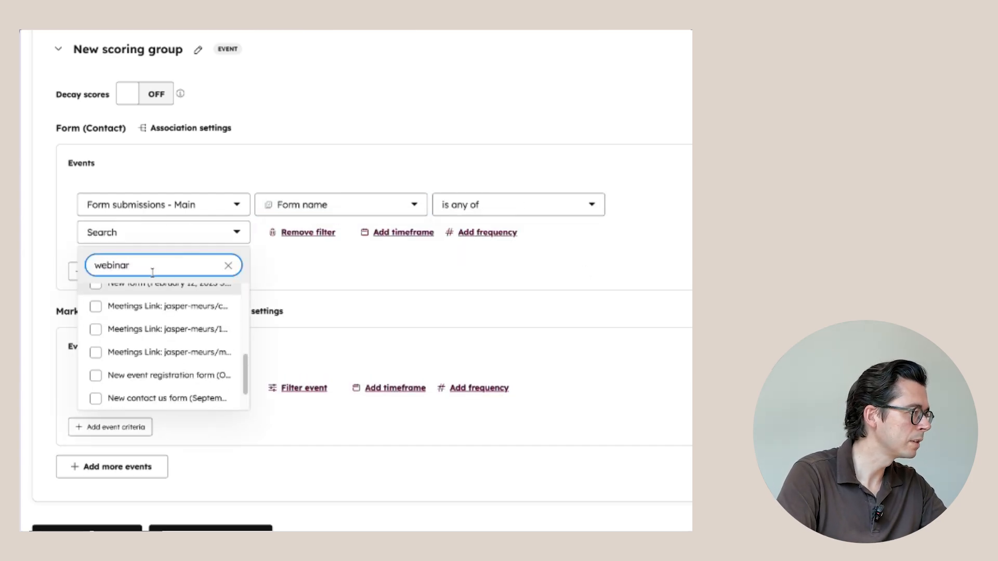
key("BackSpace")
key("BackSpace")
key("BackSpace")
key("BackSpace")
key("BackSpace")
key("BackSpace")
key("BackSpace")
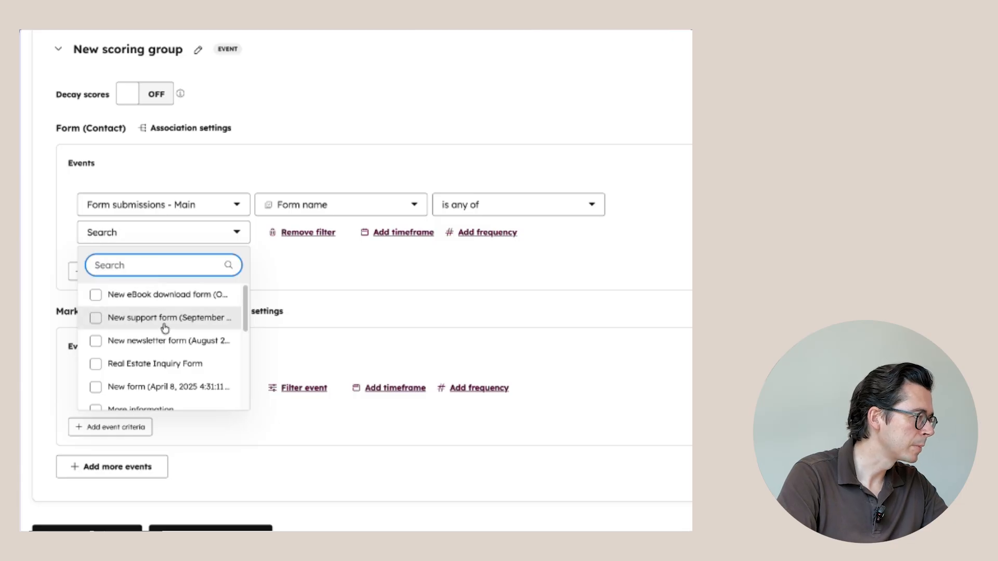
- Select the More information form as the form name value of the form submissions filter
scroll(161, 332, "down", 3)
scroll(160, 334, "down", 3)
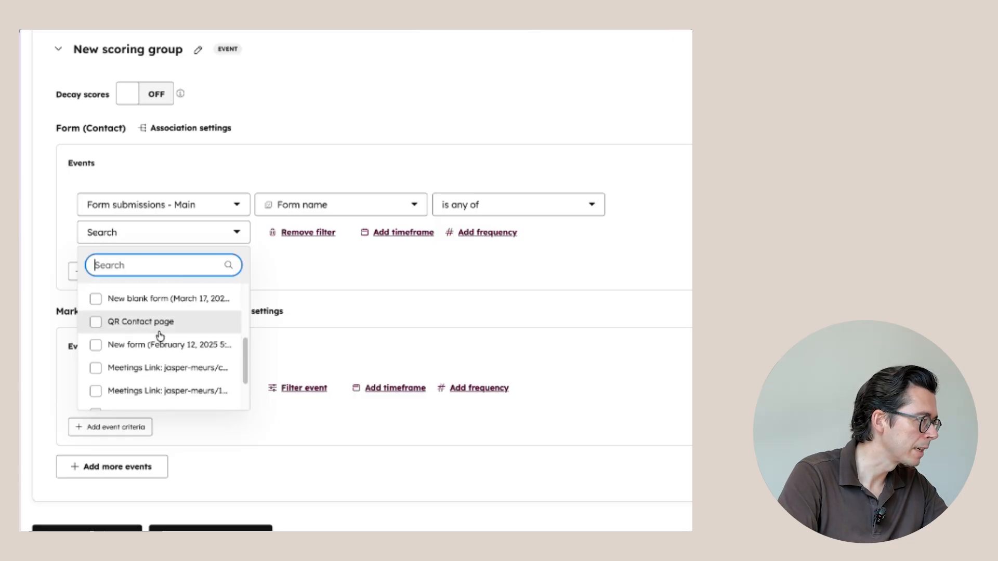
scroll(160, 327, "up", 1)
left_click(157, 301)
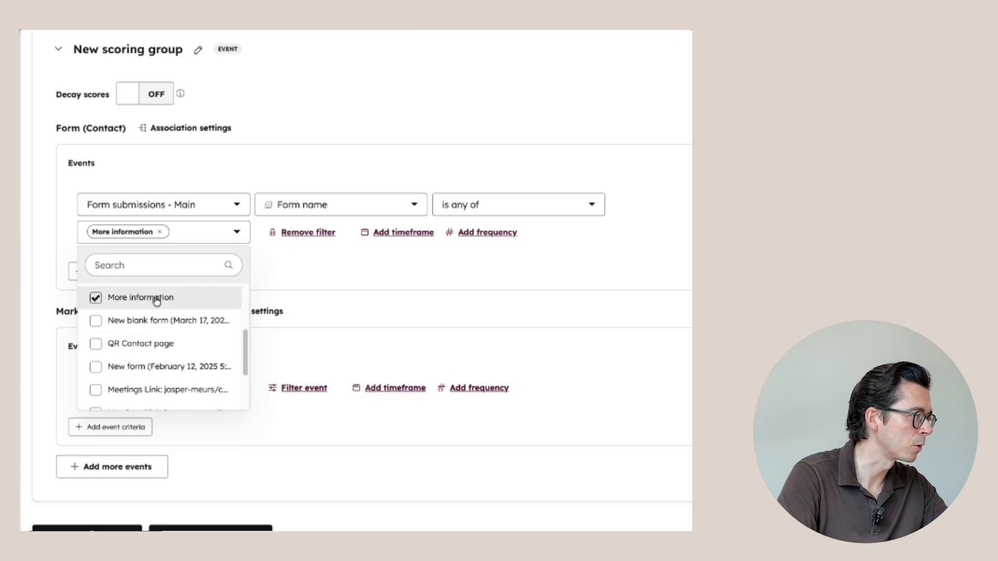
left_click(300, 264)
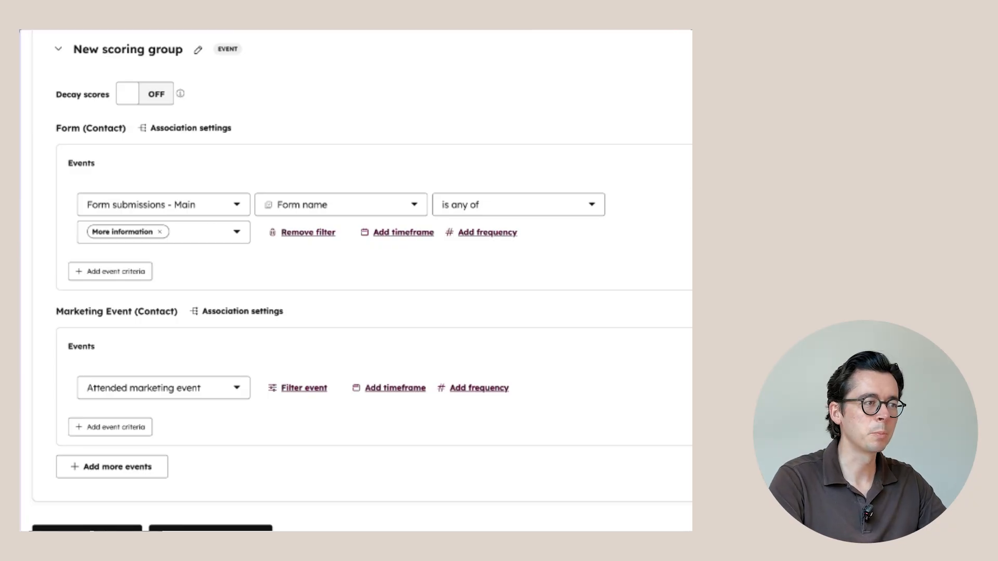
- Make the form submissions criterion add 5 points and the attended marketing event criterion add 10 points
left_click_drag(566, 220, 520, 222)
type("5")
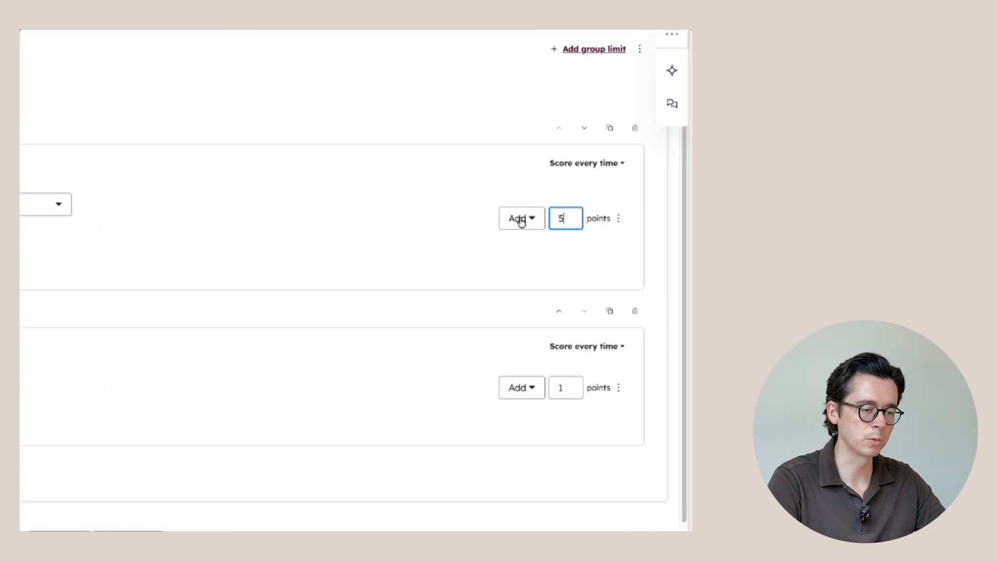
left_click(383, 230)
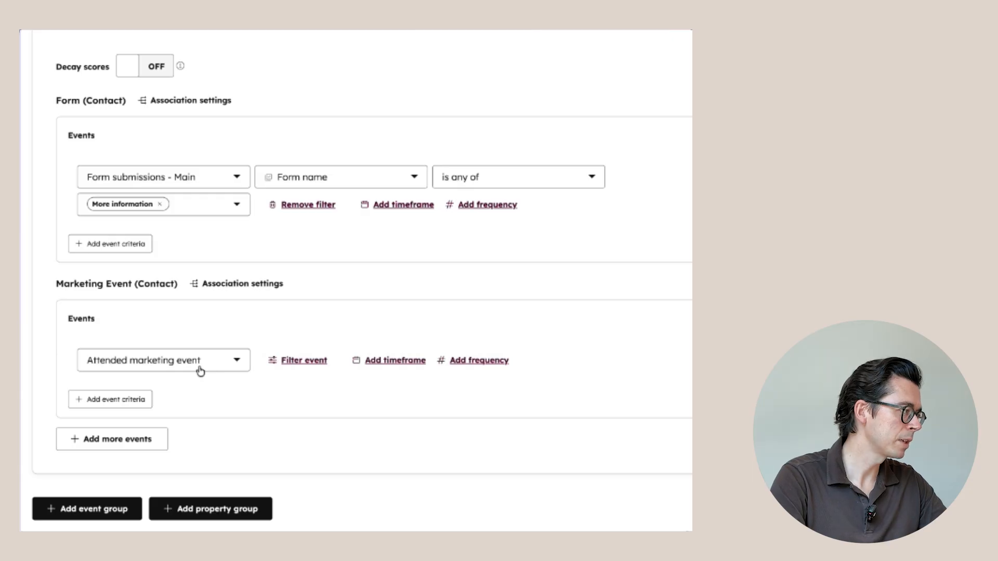
left_click_drag(573, 360, 555, 360)
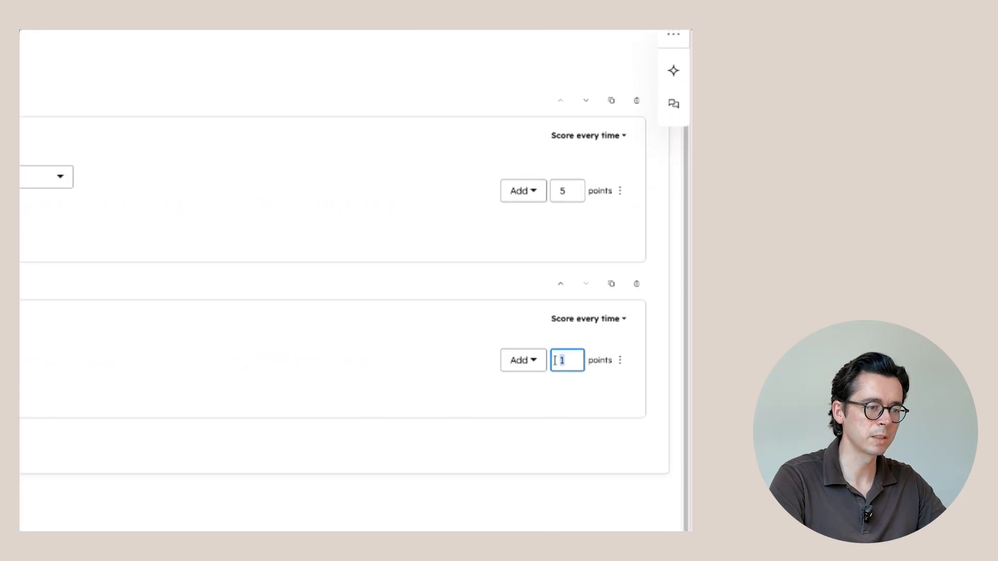
type("10")
left_click(412, 392)
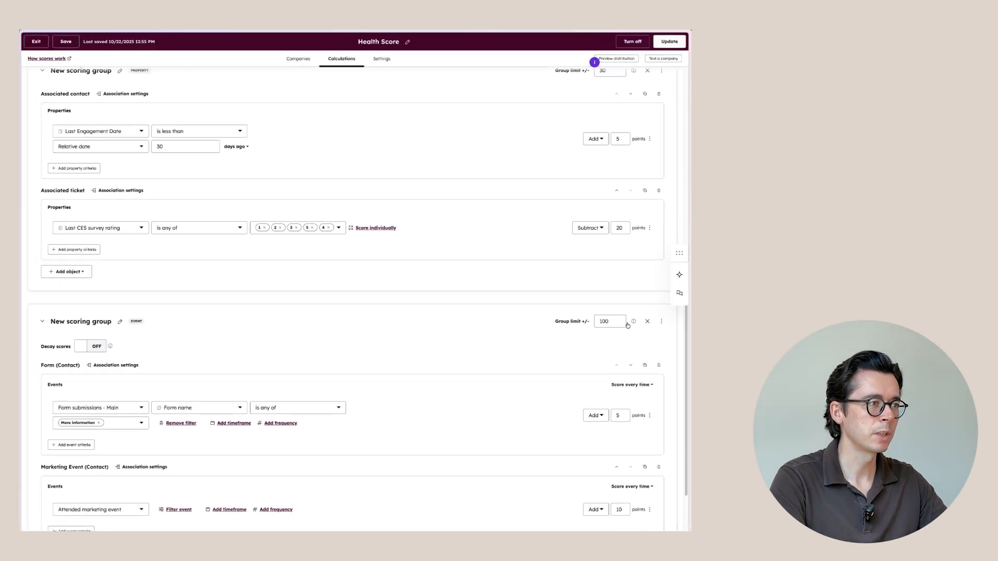
- Set the event scoring group's limit to 30 and the CSM Sentiment group's limit to 50
double_click(612, 321)
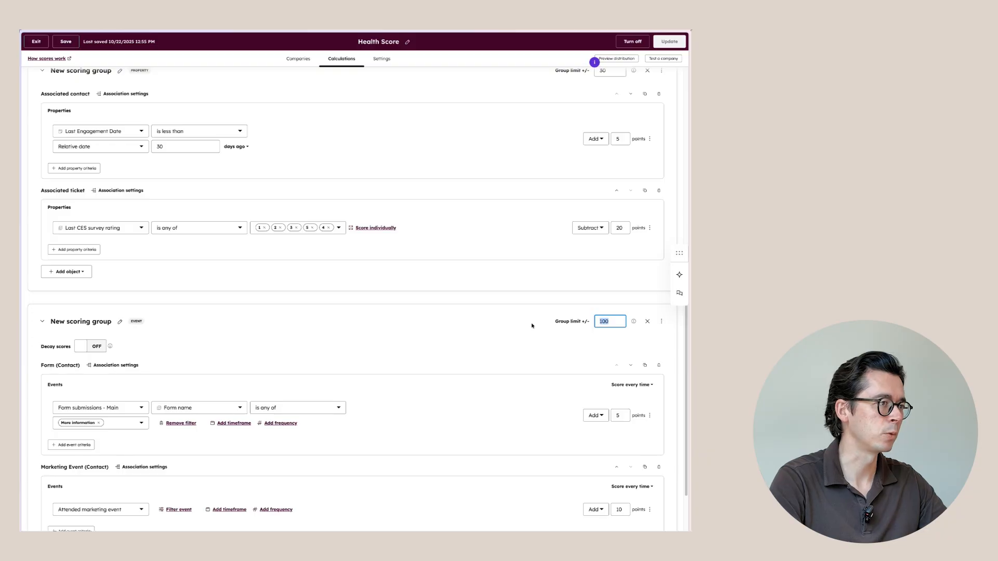
scroll(527, 335, "up", 2)
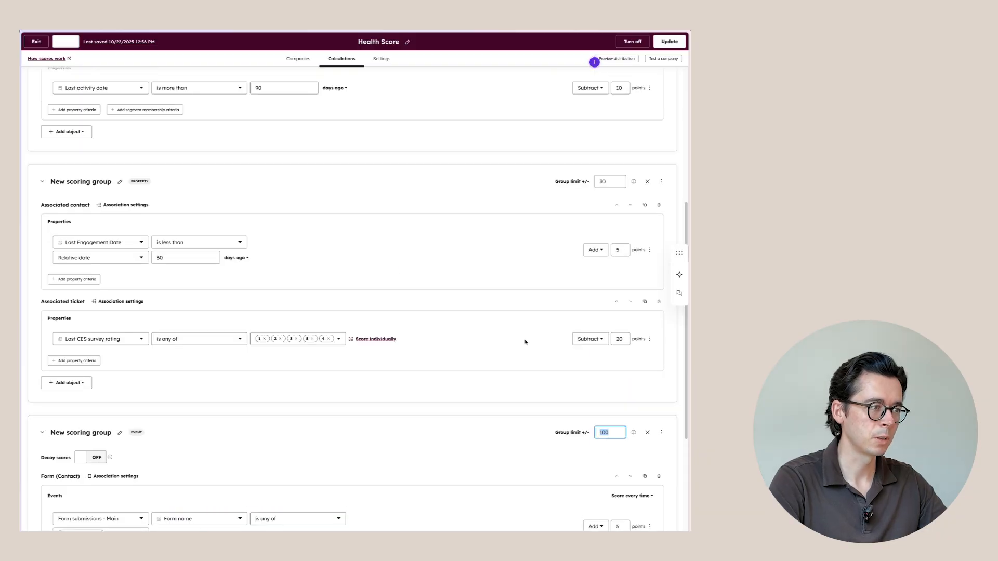
type("20")
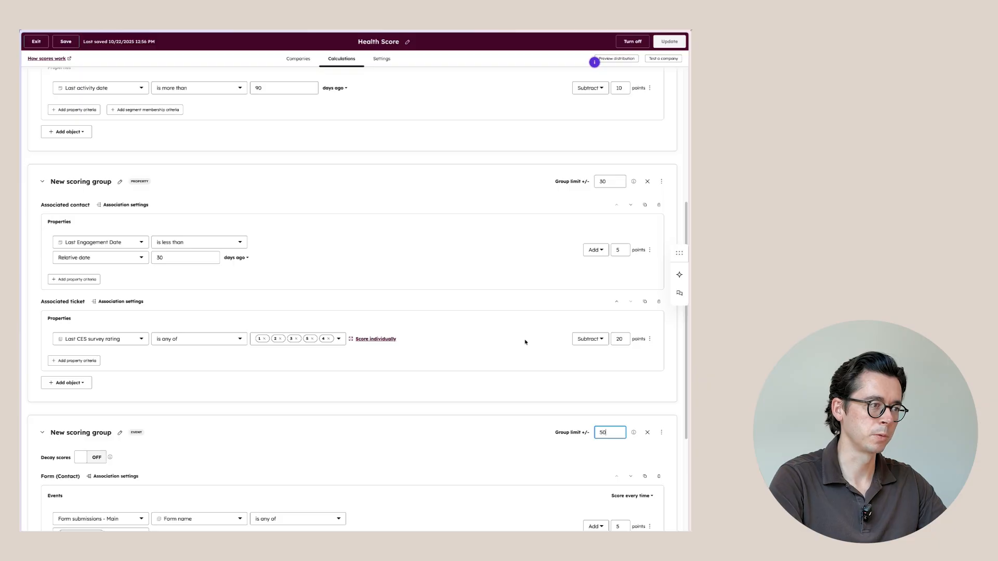
scroll(528, 291, "up", 5)
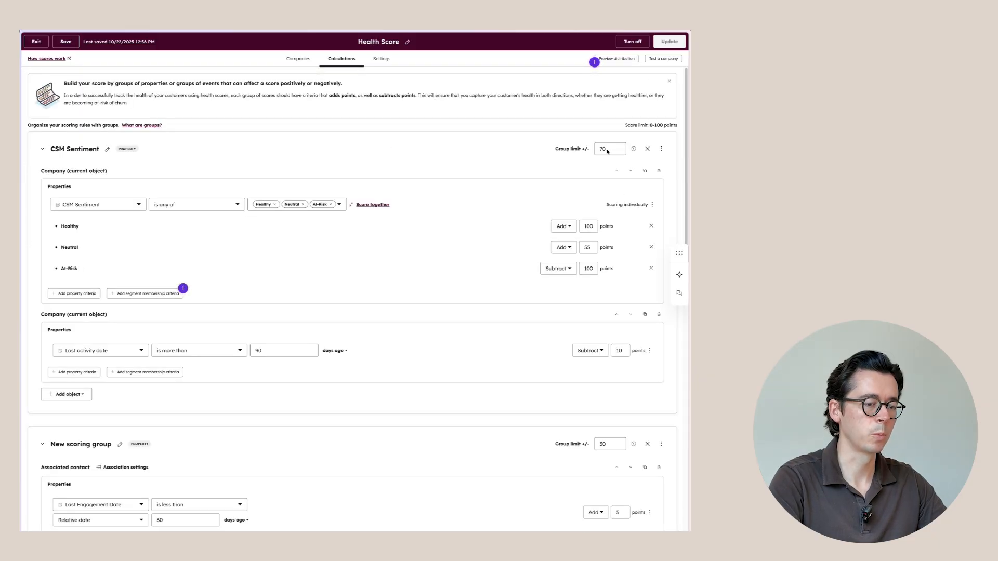
left_click_drag(607, 151, 574, 148)
type("50")
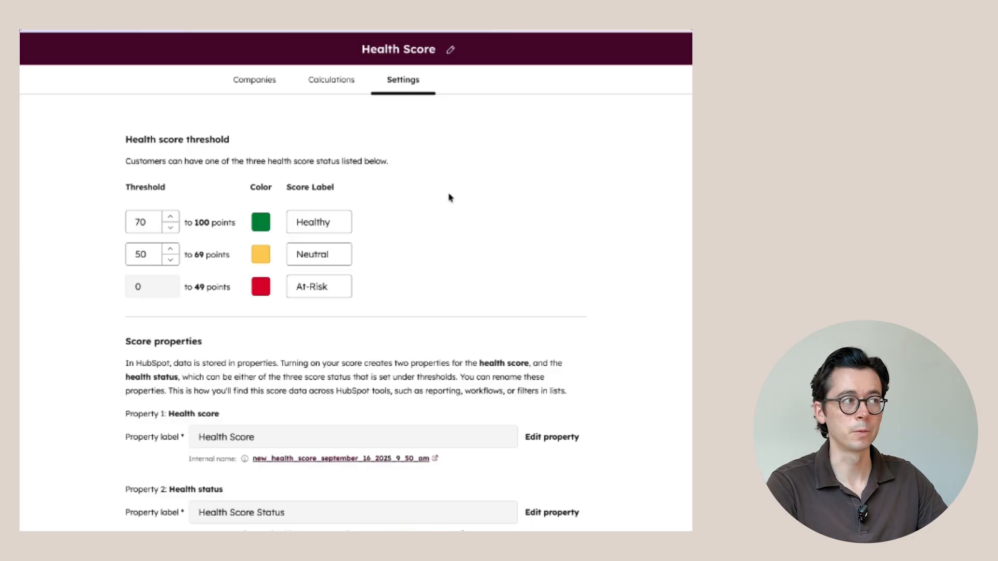
- Check the score label of the lowest health score threshold in the score's settings
left_click_drag(334, 293, 274, 287)
left_click(419, 293)
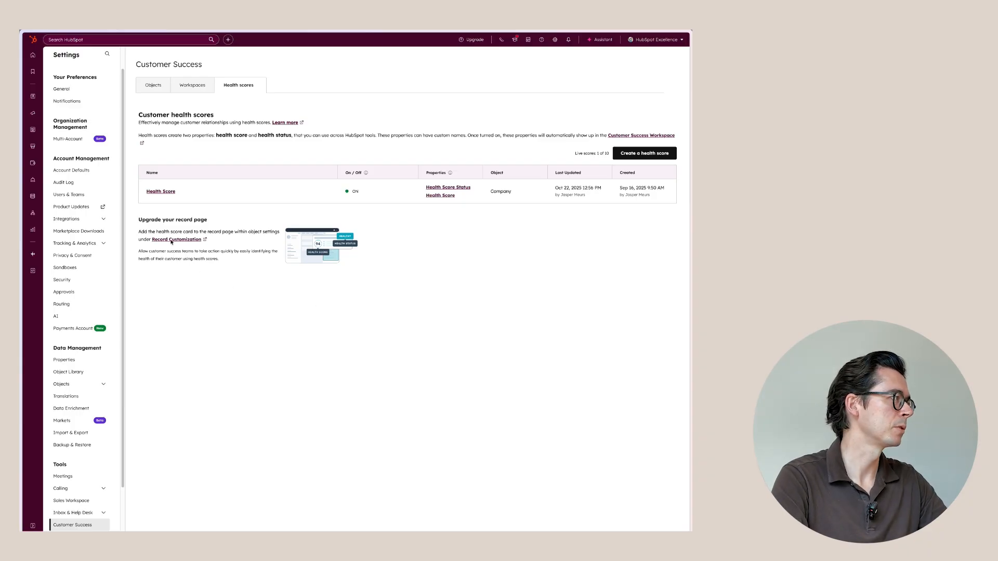
- Examine the custom event setup in Event Management using the Send via API method, and exit without creating an event
mouse_move(32, 196)
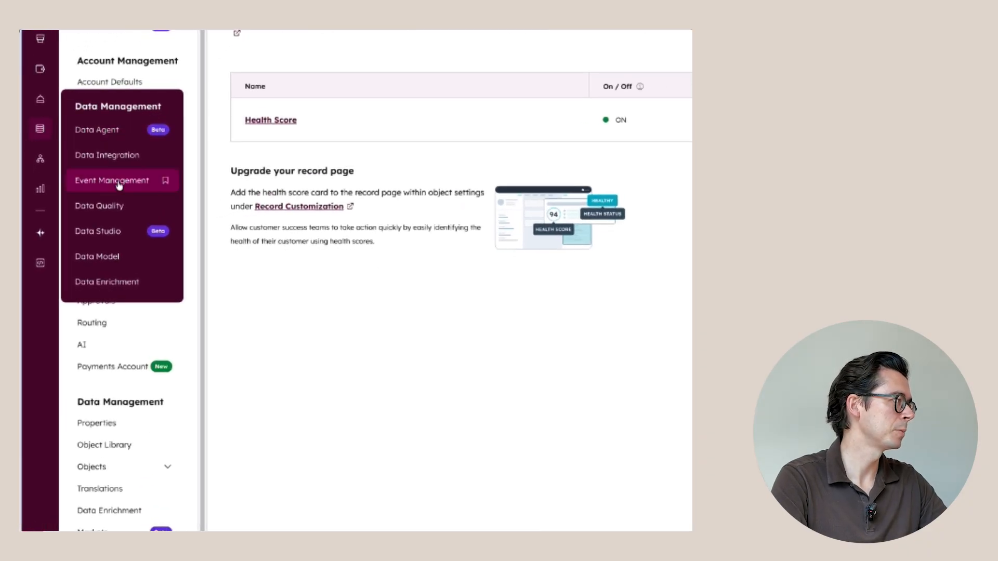
left_click(118, 186)
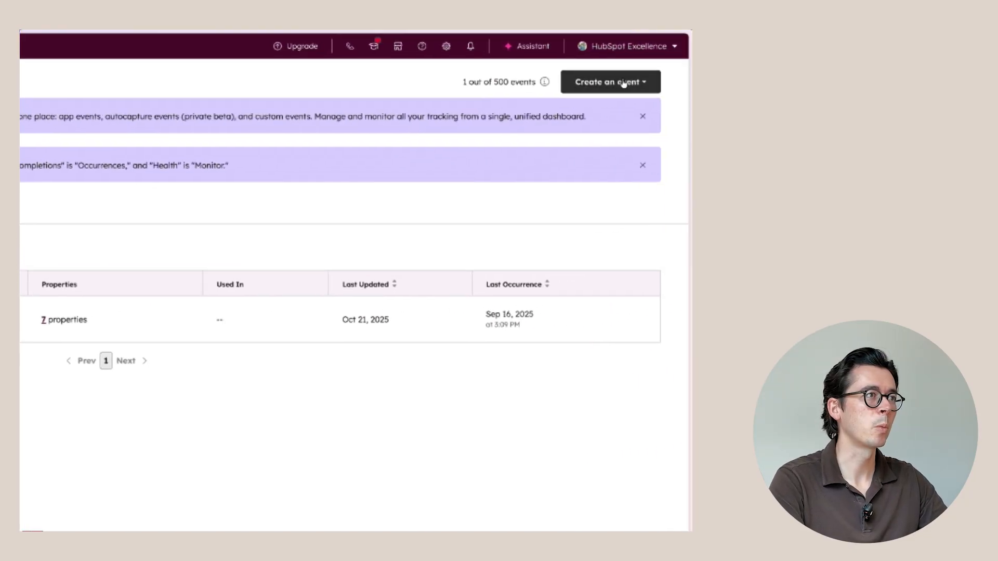
left_click(622, 82)
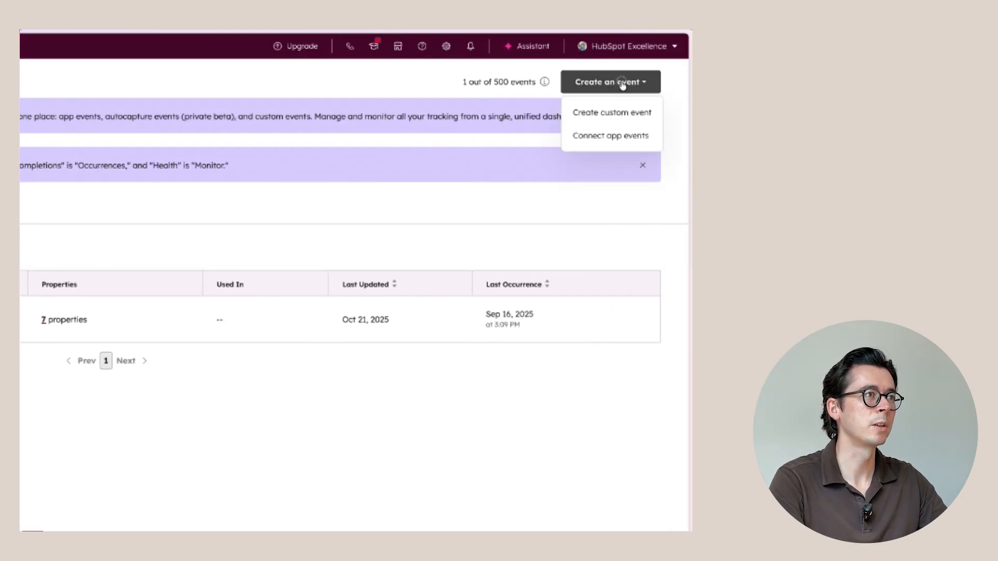
left_click(611, 111)
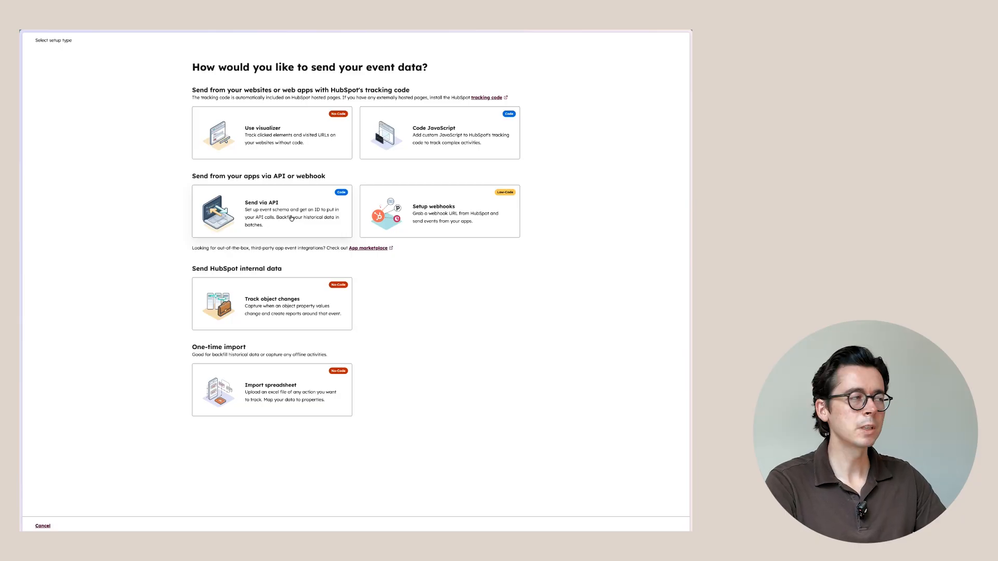
left_click(291, 218)
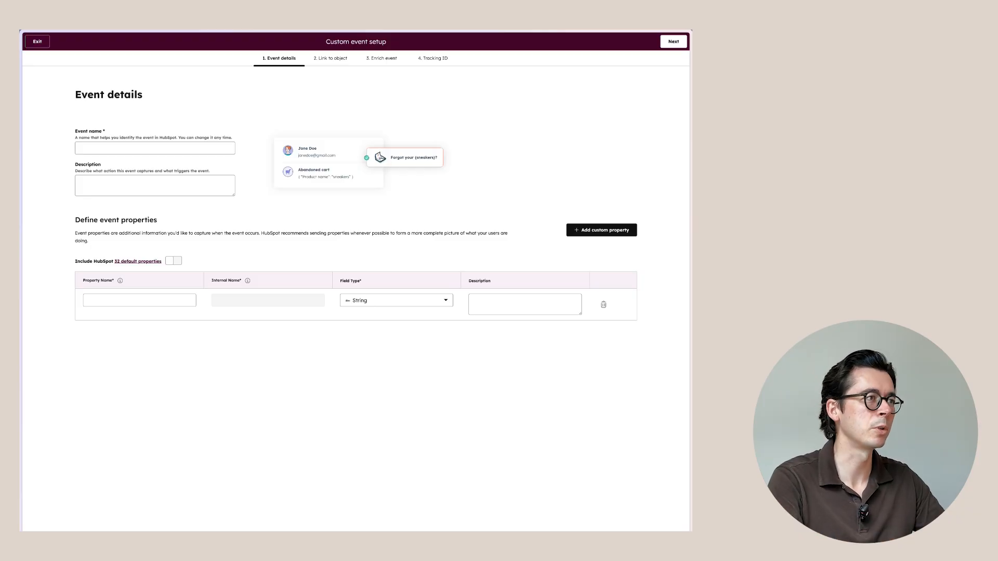
left_click(38, 44)
left_click(318, 103)
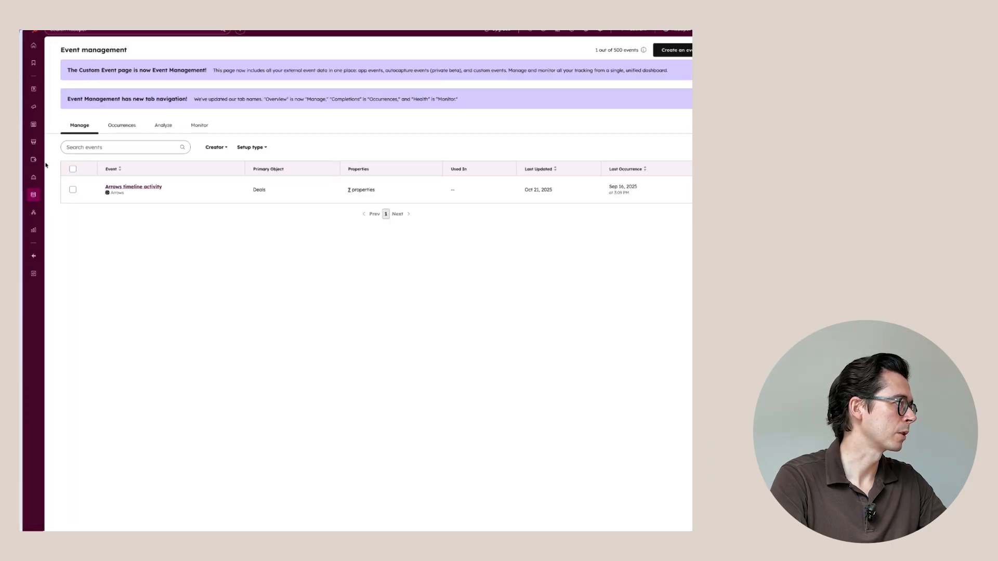
- Go back to the Customer Success workspace
mouse_move(33, 178)
left_click(86, 192)
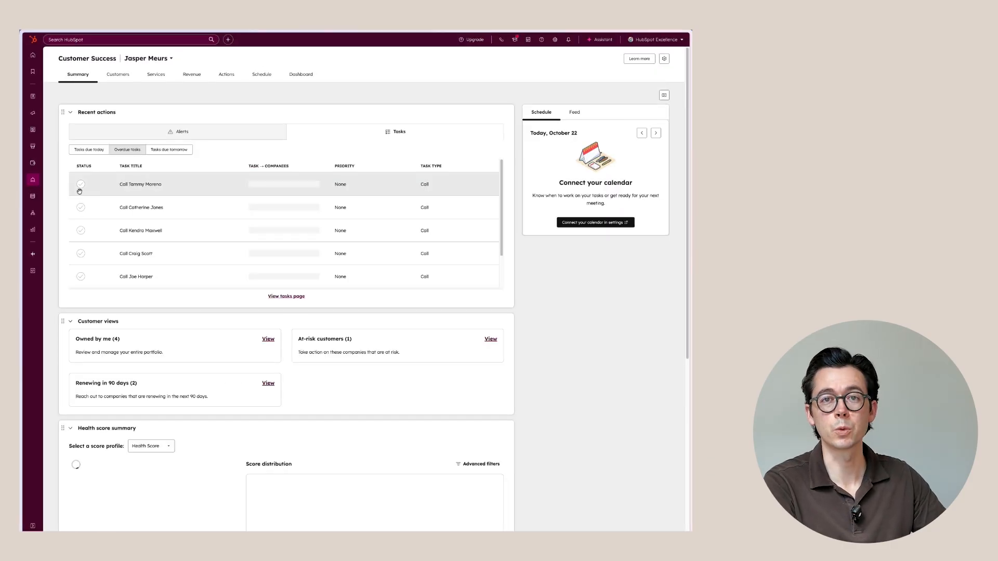
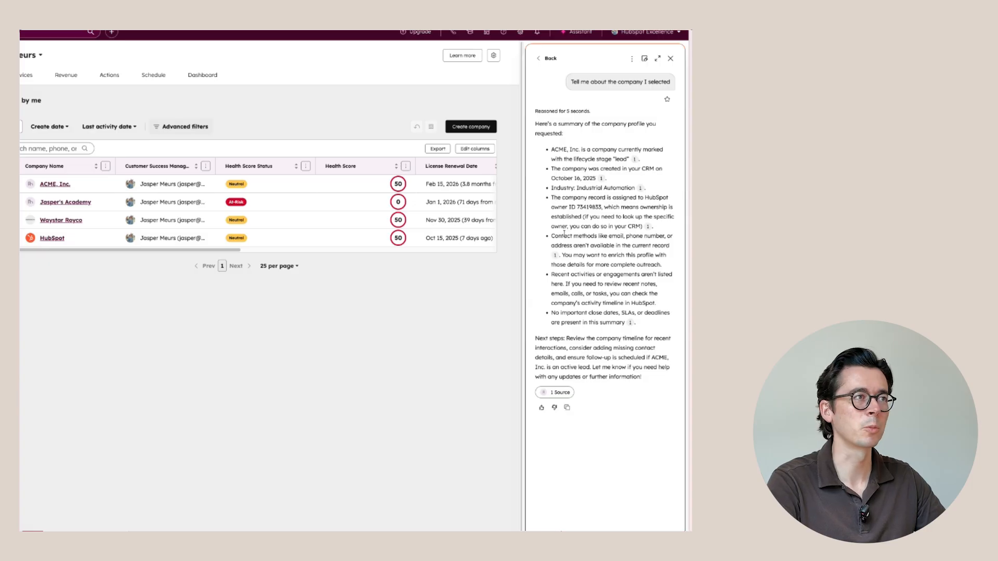
- Close the assistant chat and look through the At-risk customers and Renewing in 90 days views, including the first company's license renewal date
left_click(671, 58)
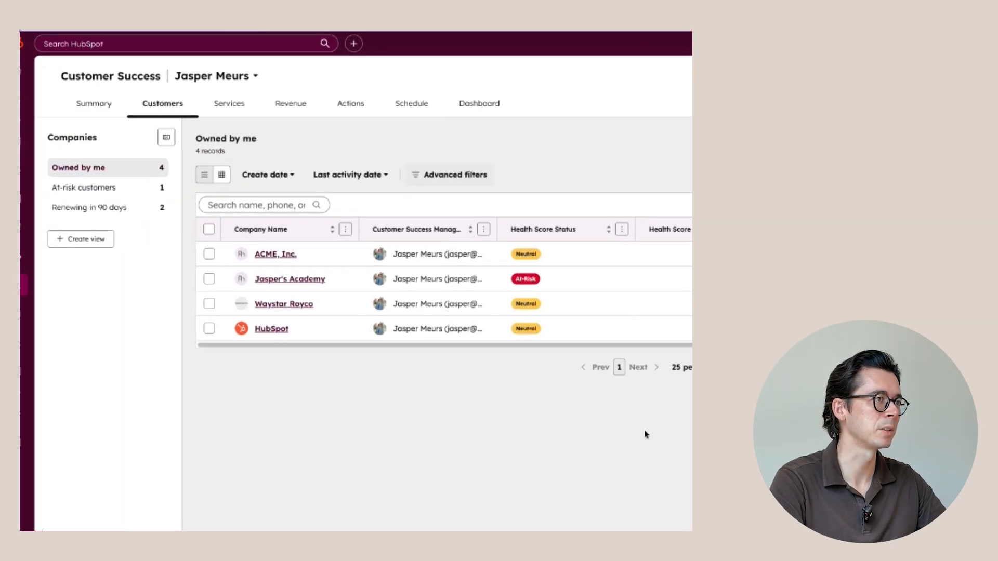
left_click(117, 187)
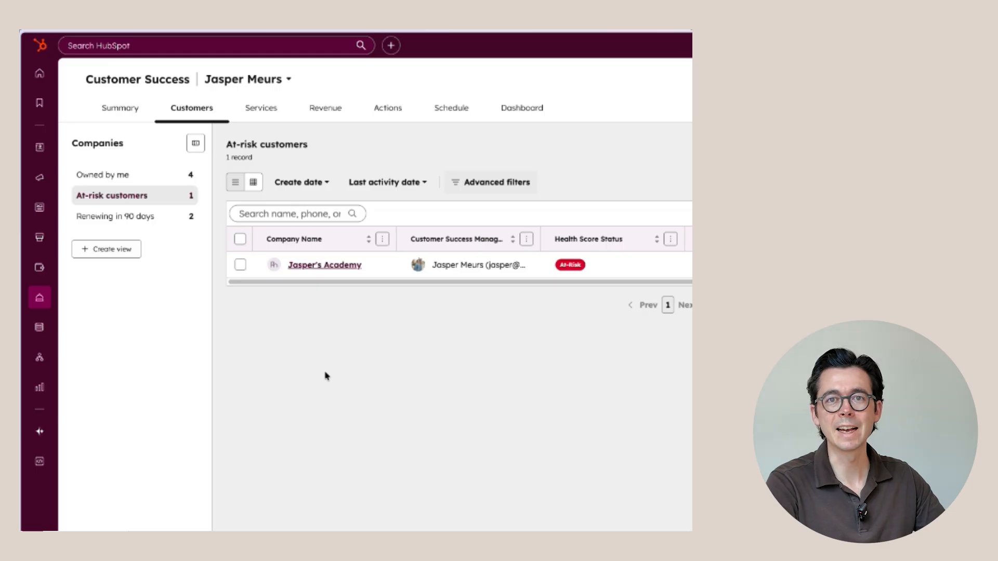
left_click(117, 216)
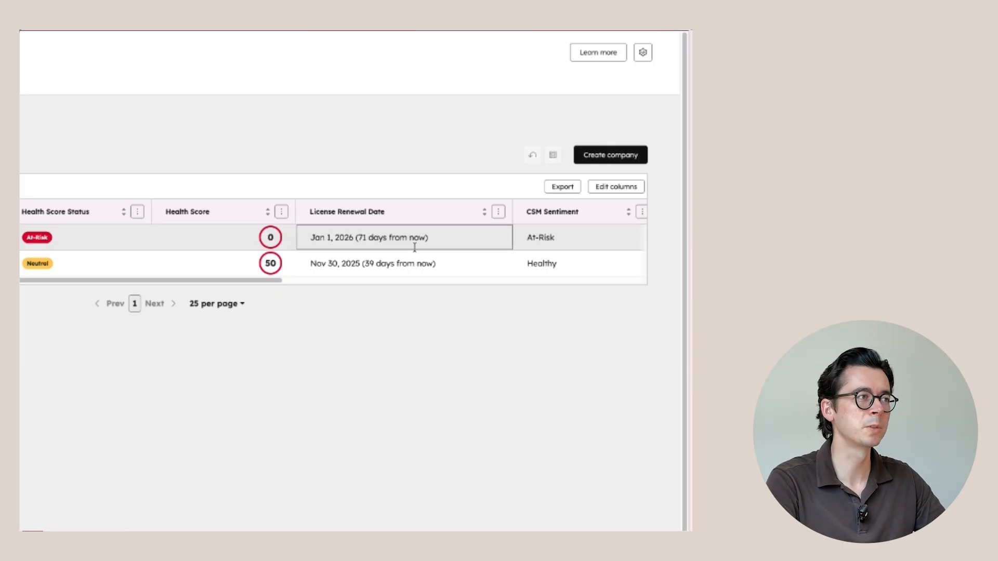
left_click(363, 235)
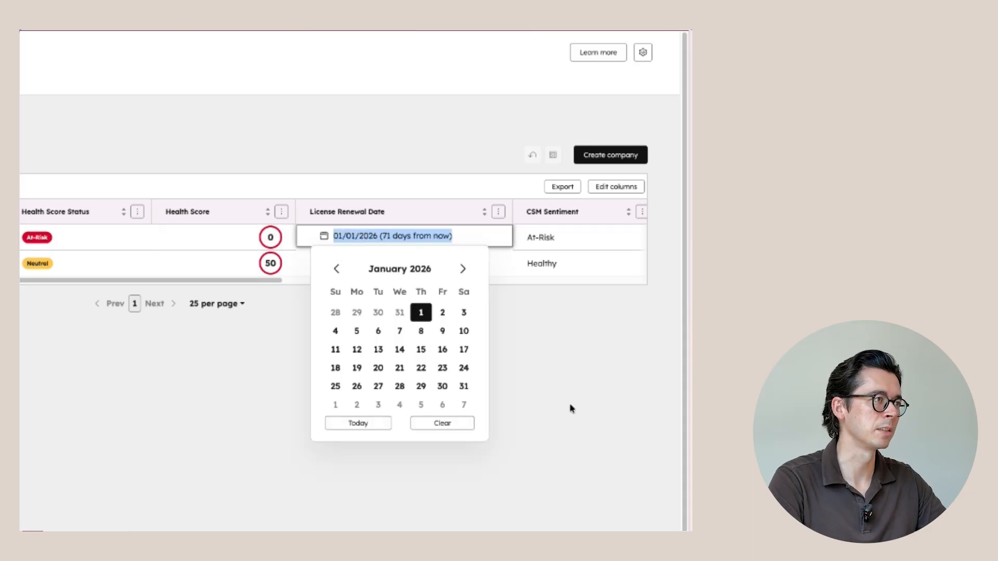
left_click(556, 408)
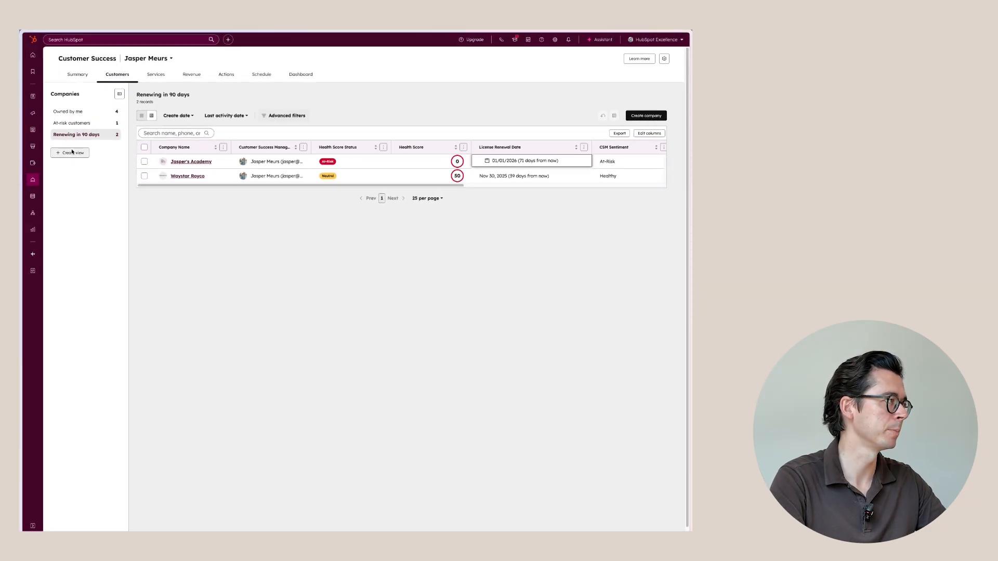
- Look at the options for creating a new company view and dismiss them without creating one
left_click(71, 152)
left_click(416, 90)
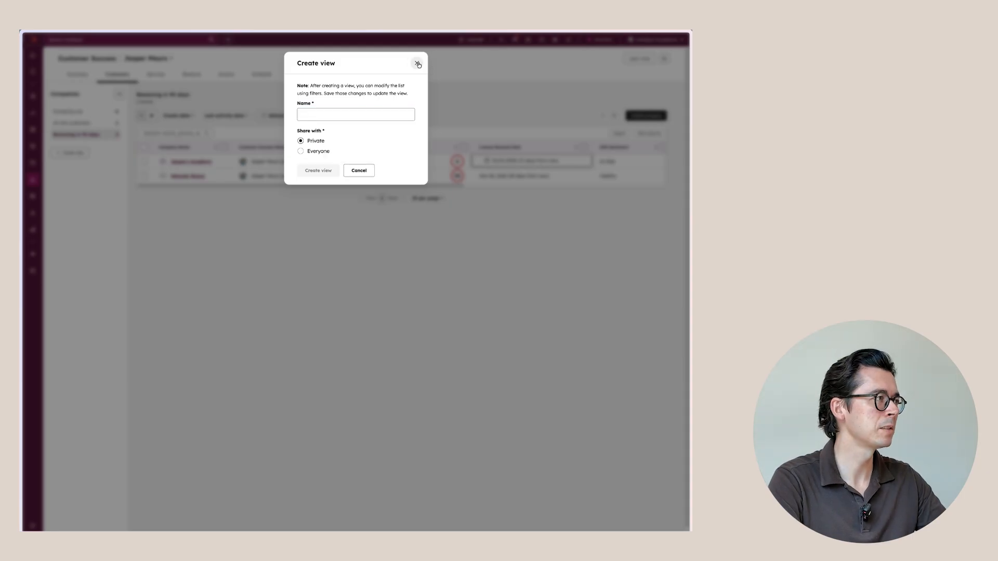
- Dismiss the new view form without creating a view, and show the workspace's All Services records as a list
left_click(417, 63)
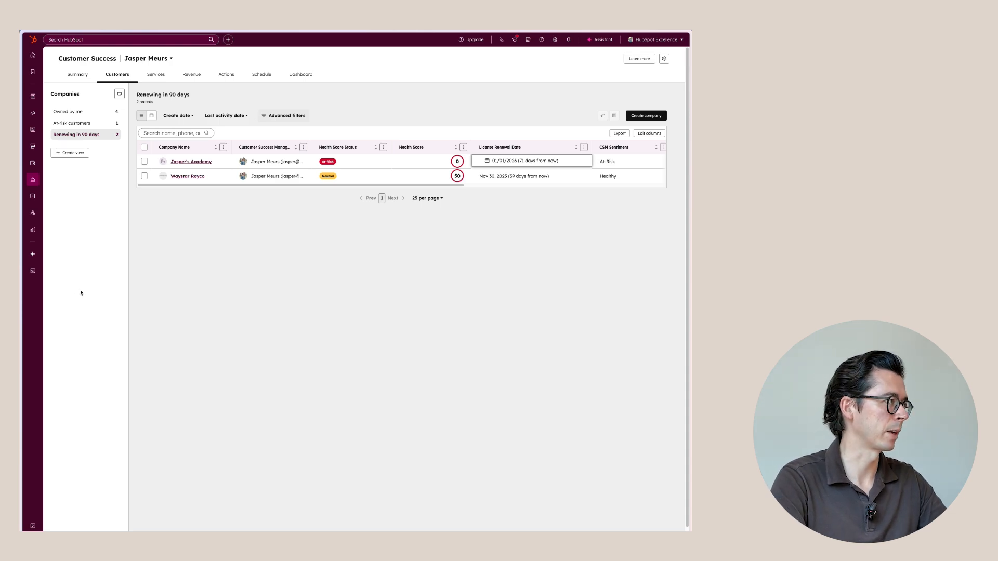
left_click(357, 103)
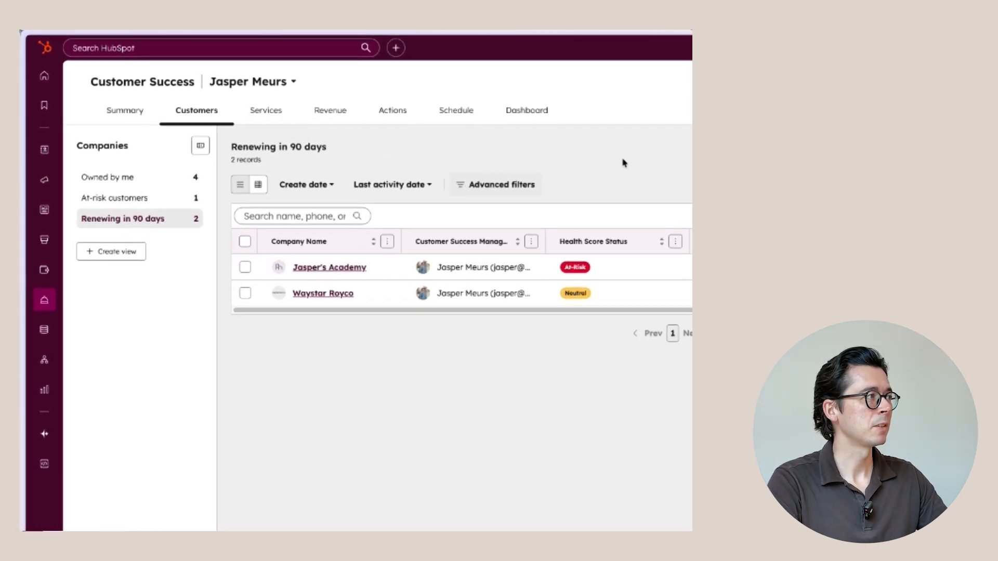
left_click(264, 113)
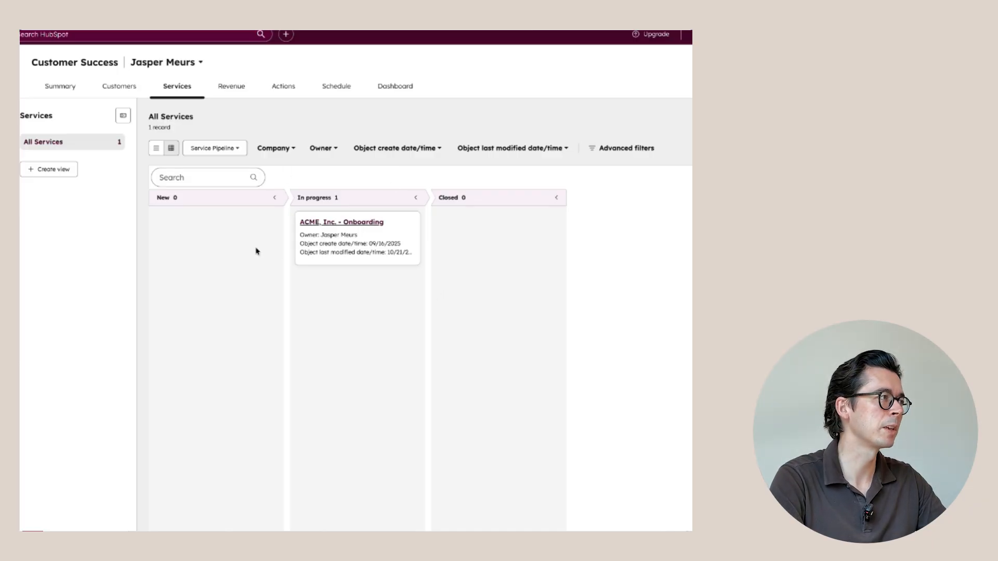
mouse_move(324, 234)
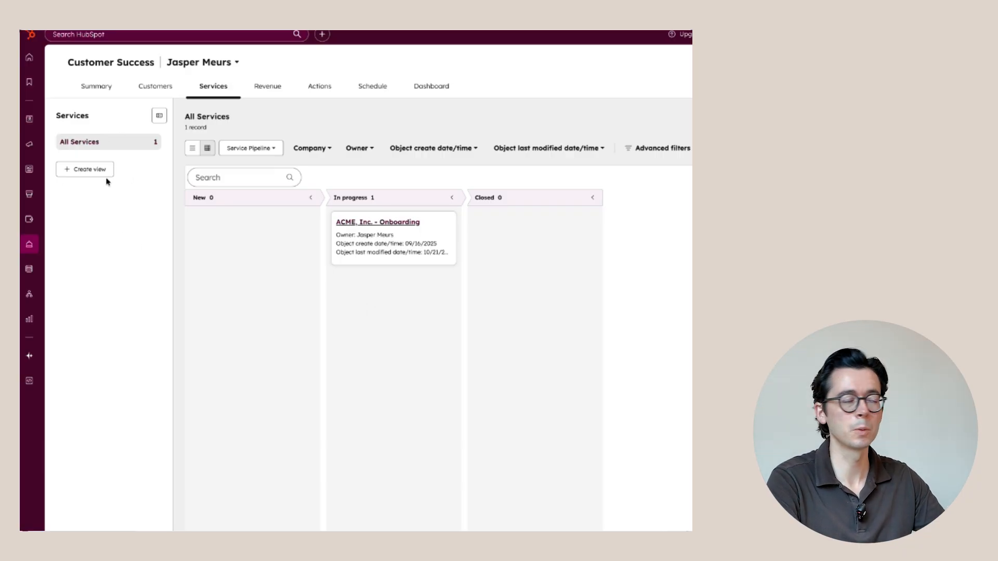
left_click(196, 149)
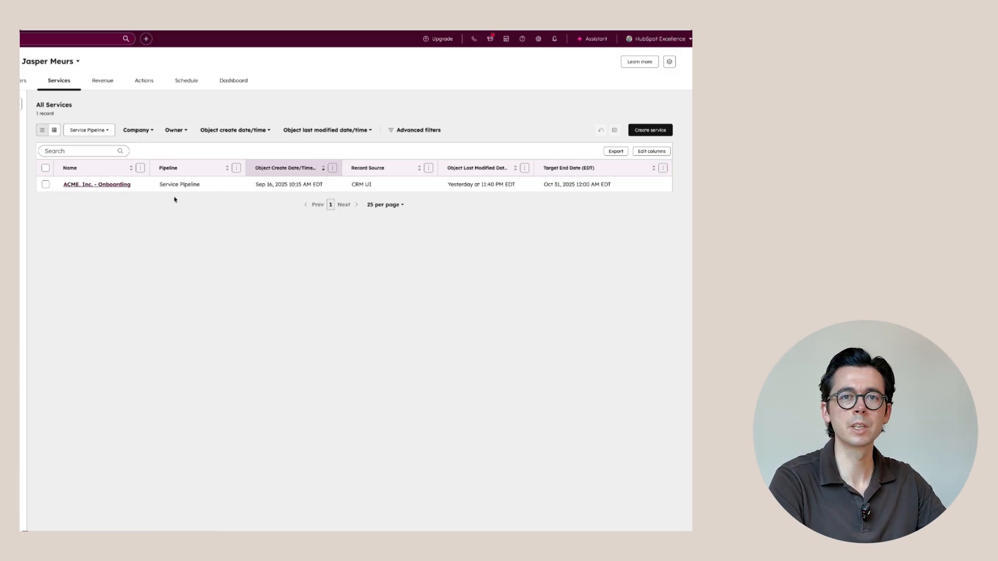
- Review the renewal pipeline's deal stages under Revenue, look at the HubSpot - 2025 Renewal deal record, and return to the pipeline
left_click(103, 80)
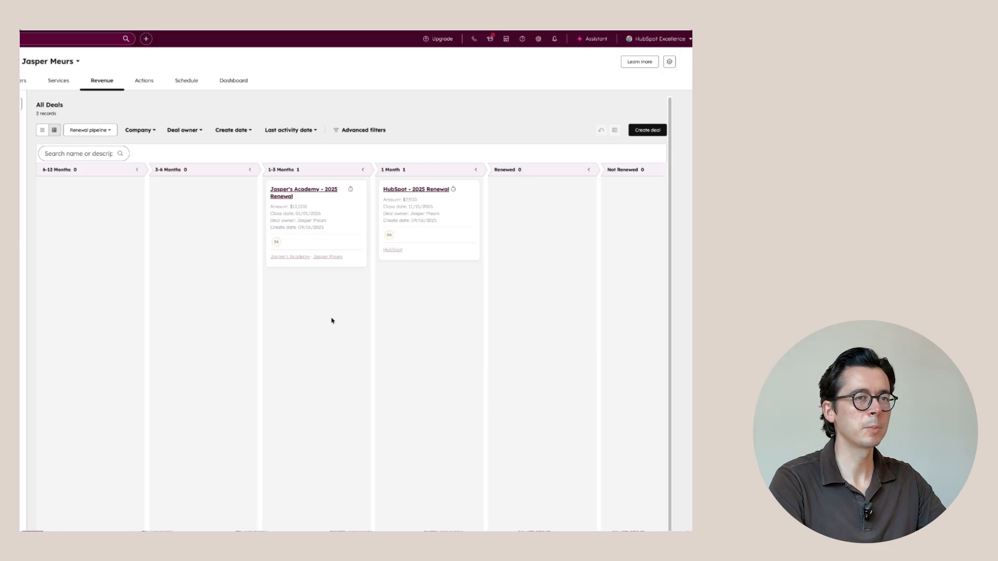
scroll(331, 321, "right", 1)
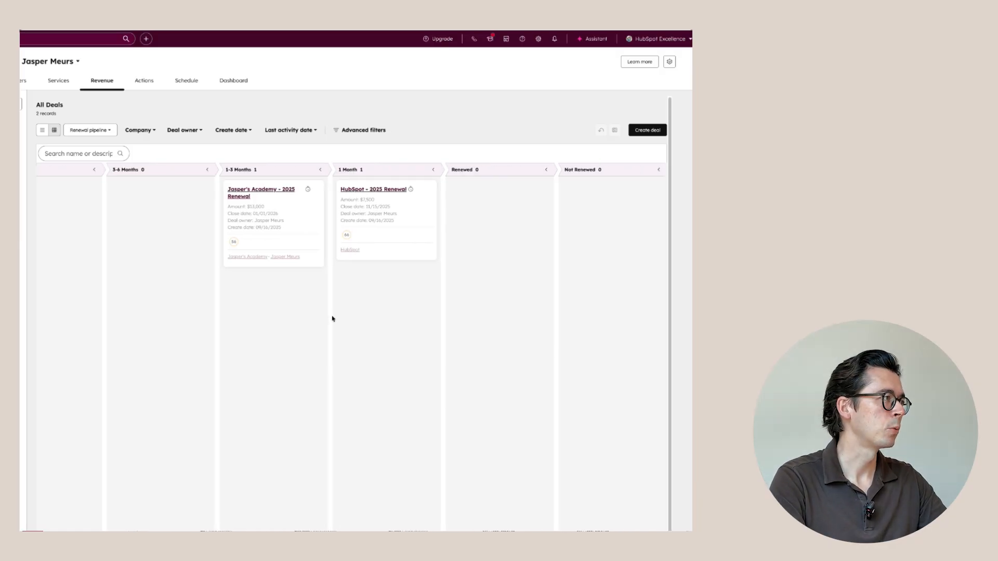
scroll(332, 319, "left", 1)
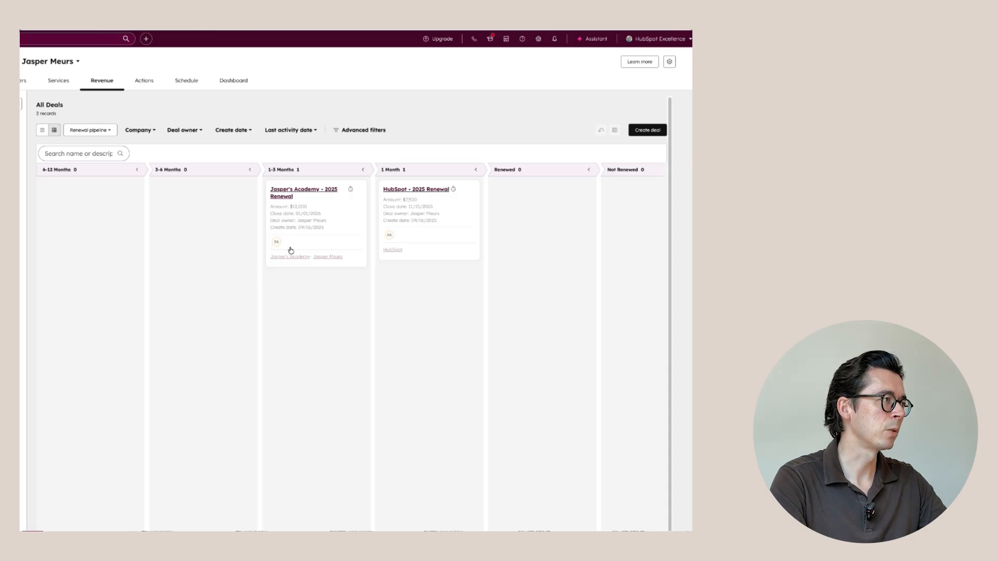
mouse_move(390, 239)
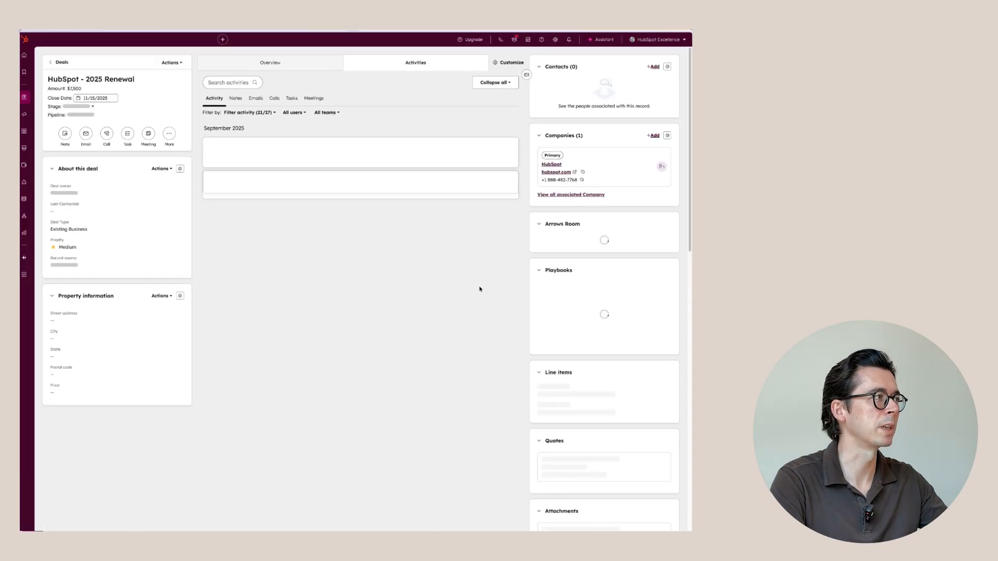
mouse_move(20, 139)
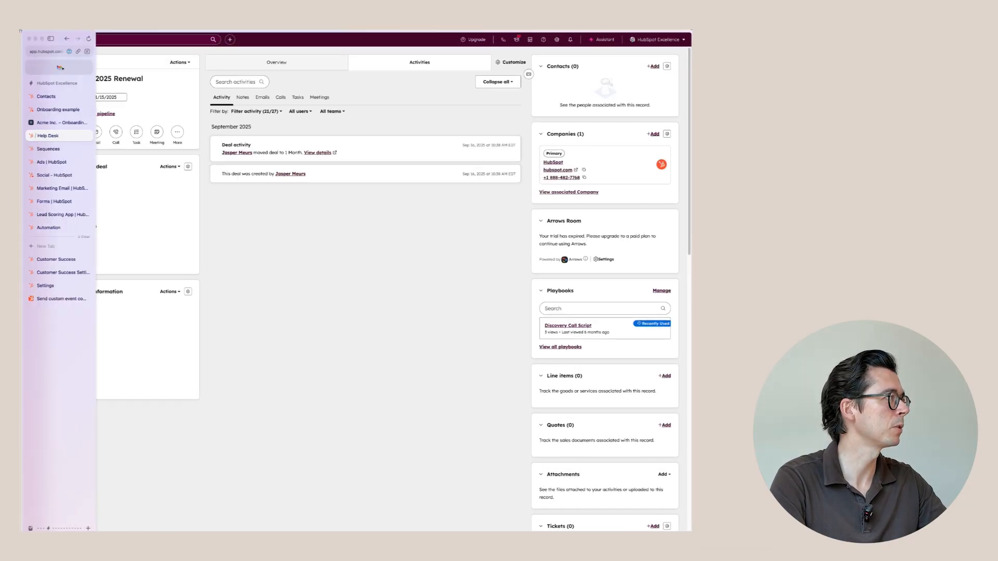
left_click(67, 39)
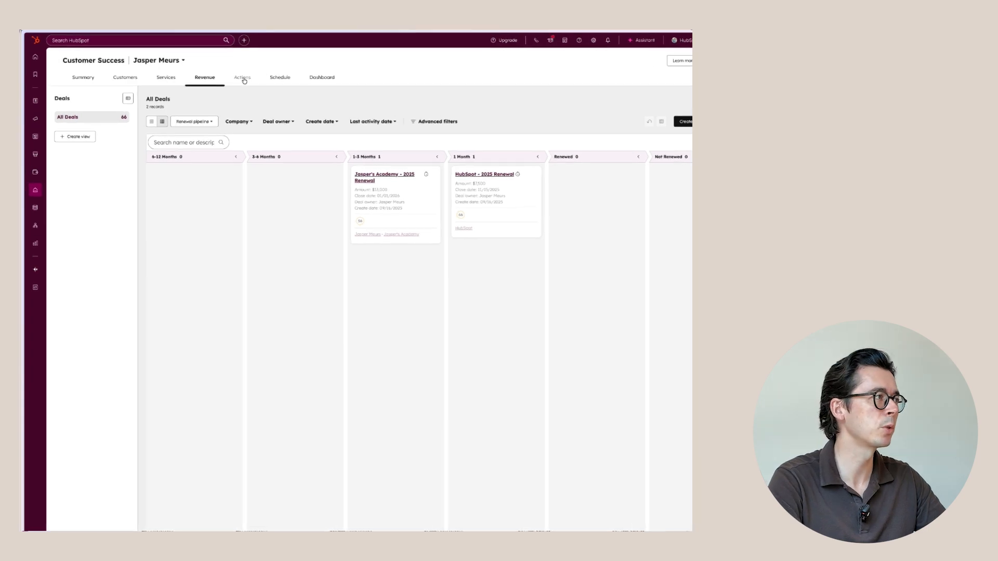
- Look through the workspace's task actions, including the Due tomorrow and Due this week views
left_click(230, 76)
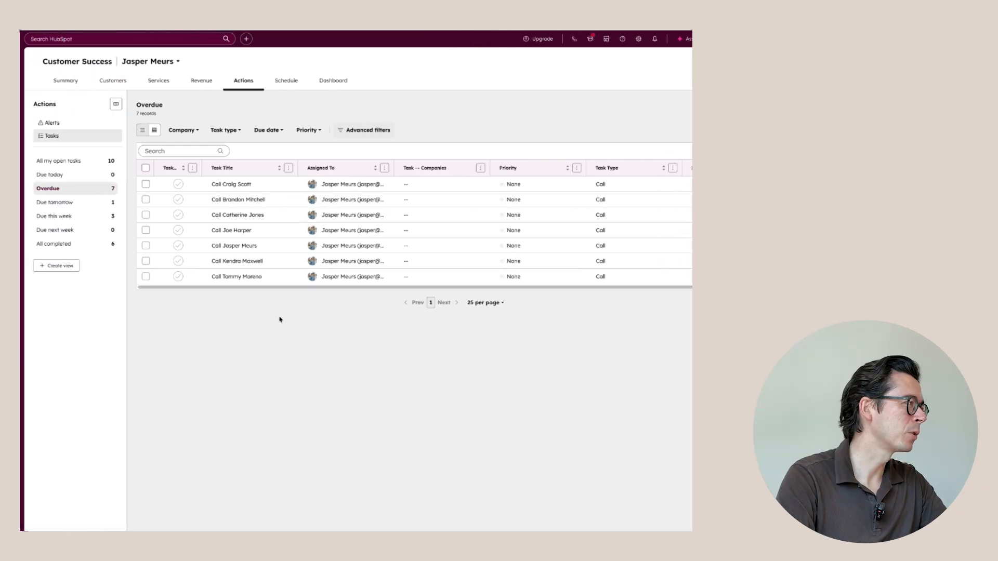
left_click(108, 207)
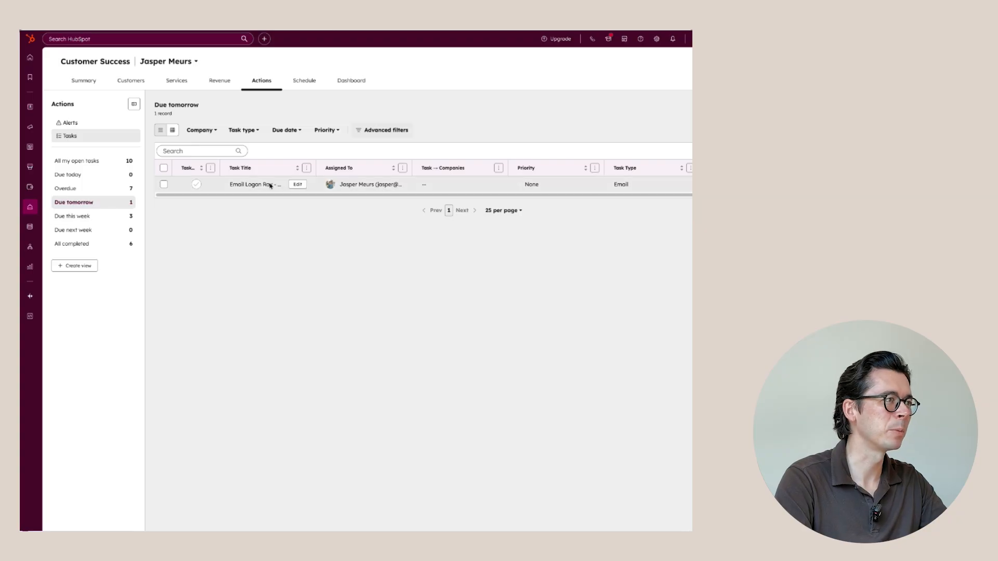
left_click(99, 216)
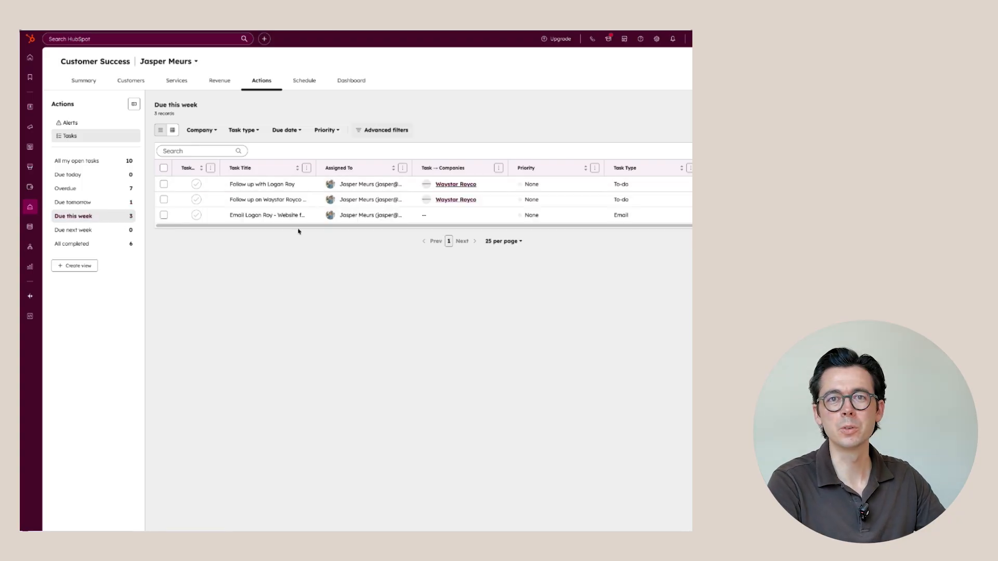
- Look at the workspace's Schedule and Dashboard pages
left_click(304, 80)
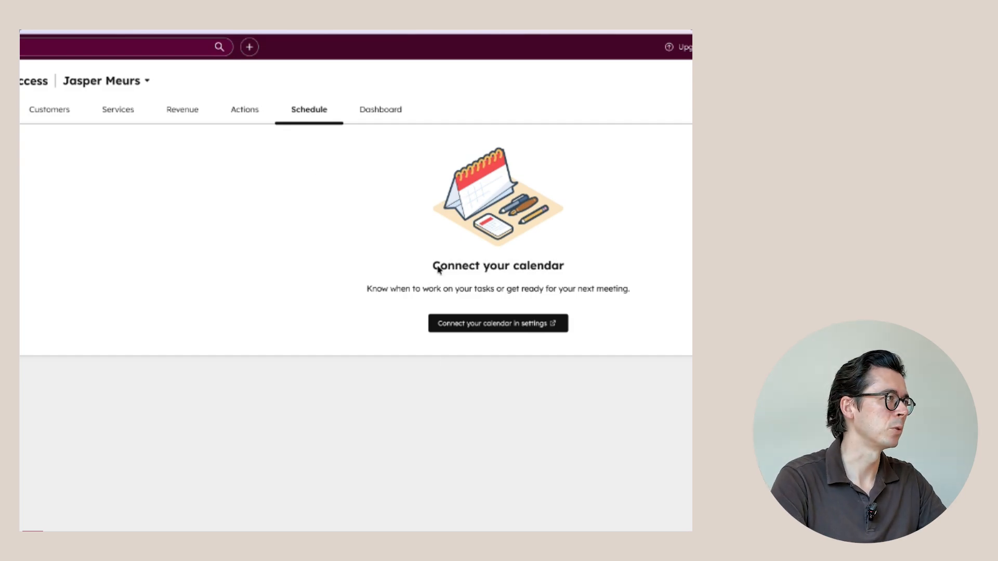
left_click(395, 111)
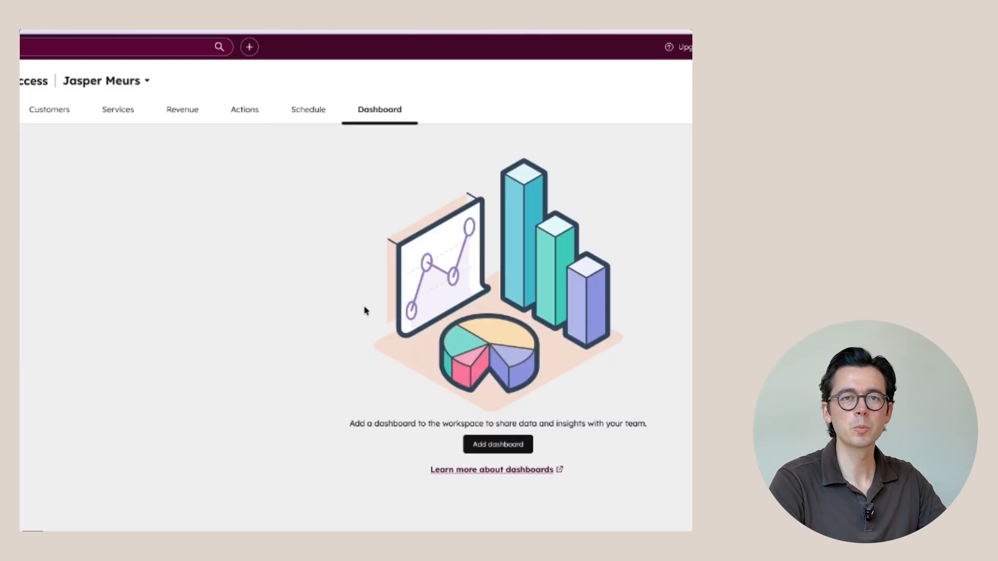